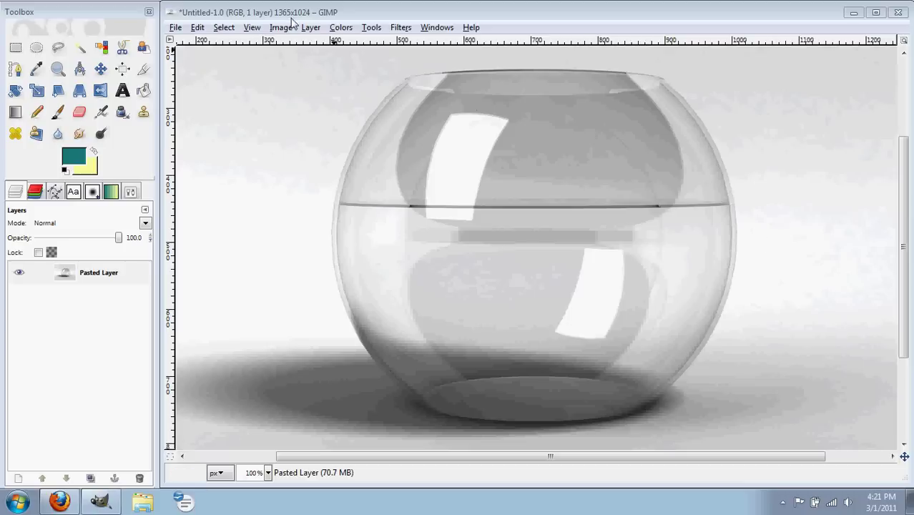
# - Redo the rectangle selection and the following edits until only a new layer with the bowl's central section remains
pyautogui.click(198, 28)
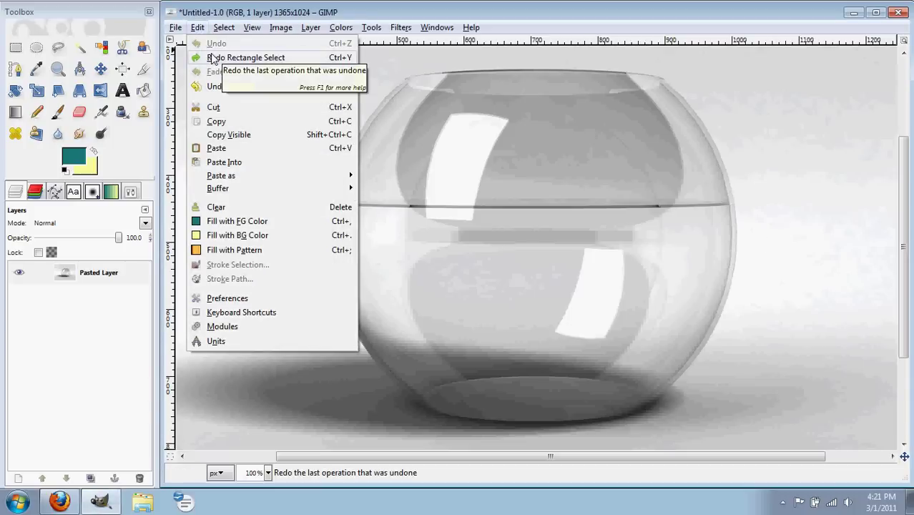
pyautogui.click(215, 57)
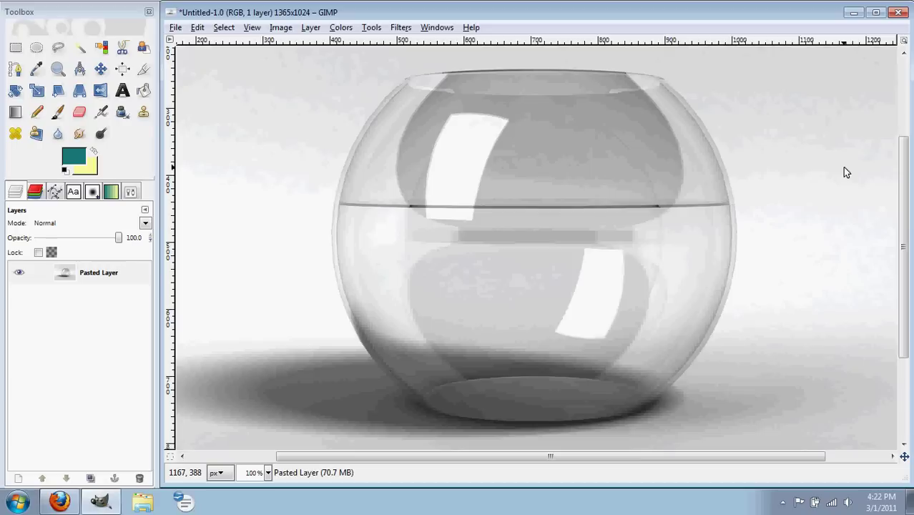
pyautogui.hotkey('ctrl', 'y')
pyautogui.hotkey('ctrl', 'y')
pyautogui.hotkey('ctrl', 'y')
pyautogui.hotkey('ctrl', 'y')
pyautogui.hotkey('ctrl', 'y')
pyautogui.hotkey('ctrl', 'y')
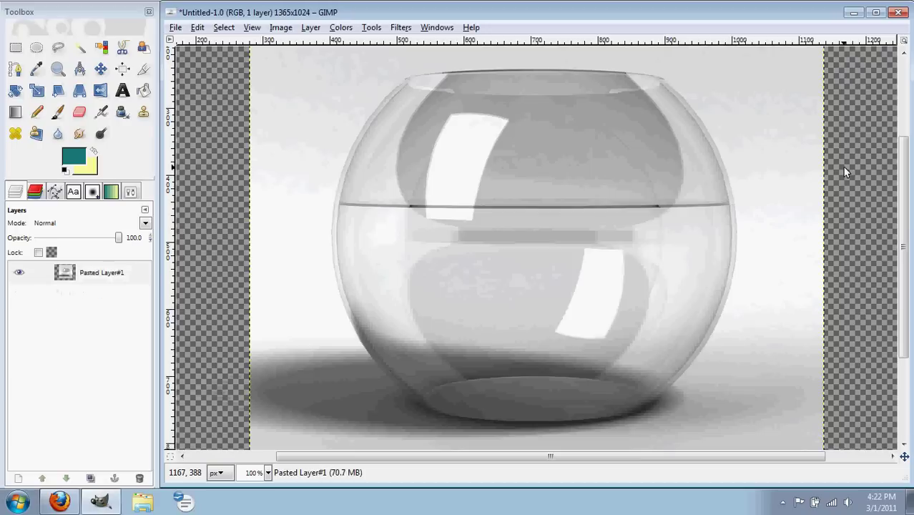
# - Redo the crop to 858x858 pixels and the goldfish photo added as a new layer, scaled down over the bowl
pyautogui.hotkey('ctrl', 'z')
pyautogui.hotkey('ctrl', 'z')
pyautogui.hotkey('ctrl', 'z')
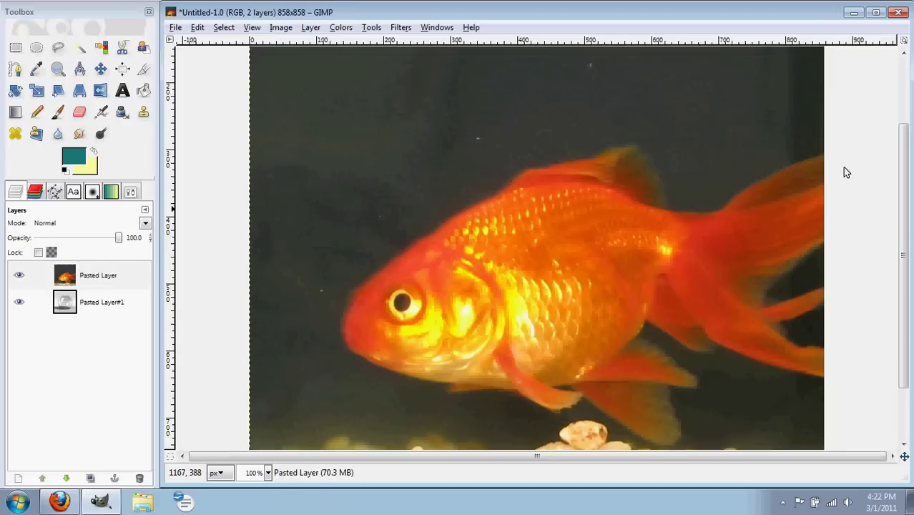
pyautogui.hotkey('ctrl', 'z')
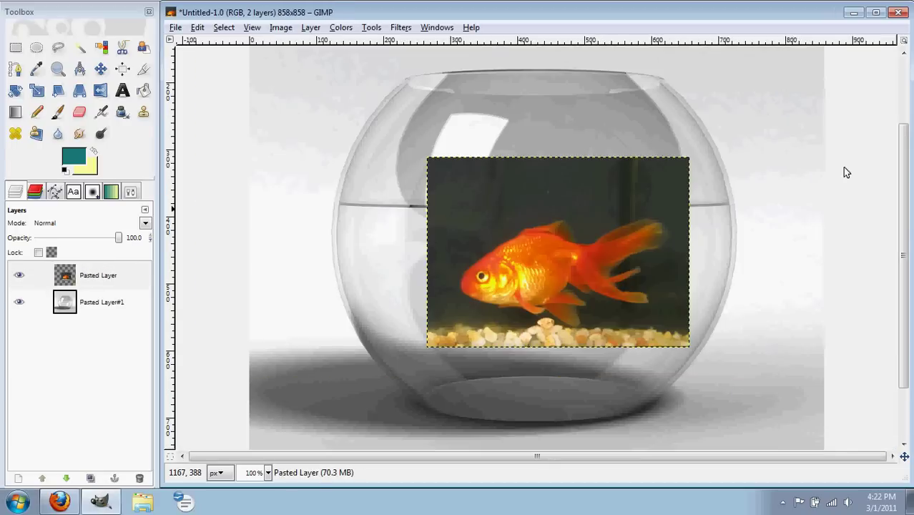
# - Try selecting the dark background around the goldfish by its colour, clearing the selection after each attempt
pyautogui.hotkey('ctrl', 'z')
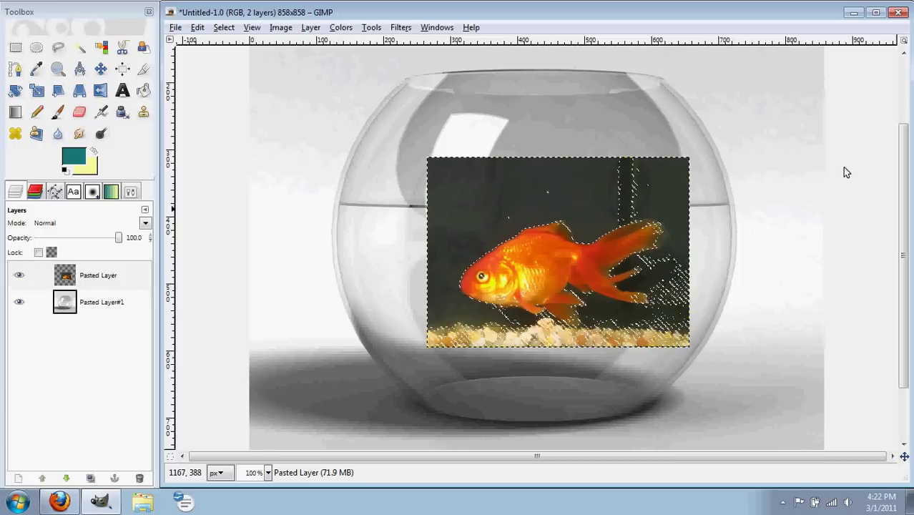
pyautogui.hotkey('shift', 'ctrl', 'a')
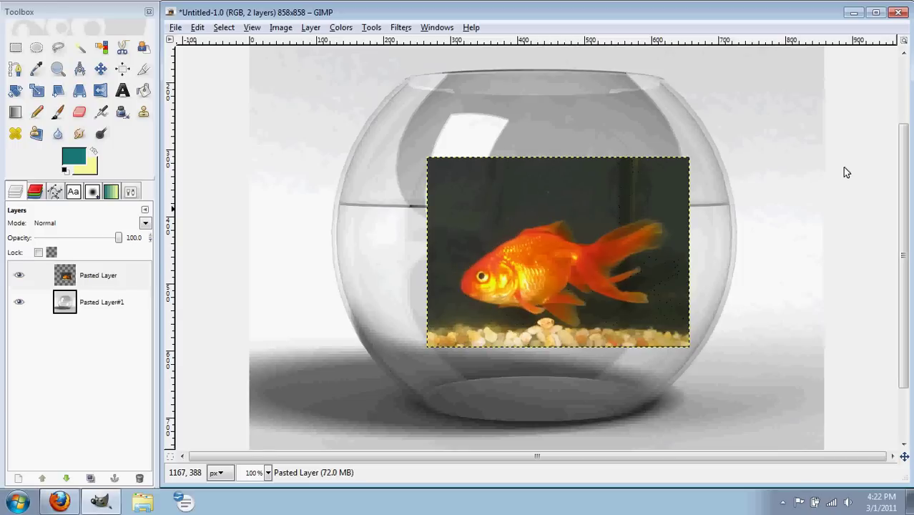
pyautogui.hotkey('ctrl', 'z')
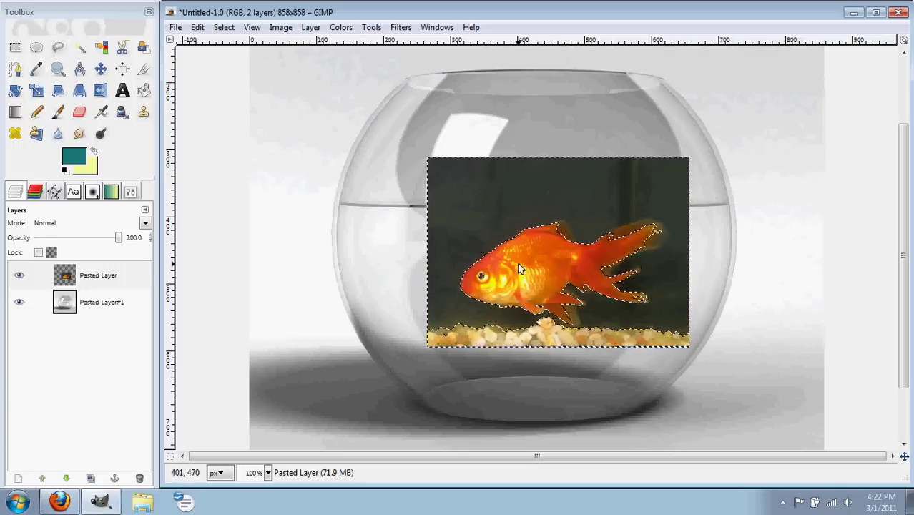
pyautogui.hotkey('ctrl', 'shift', 'a')
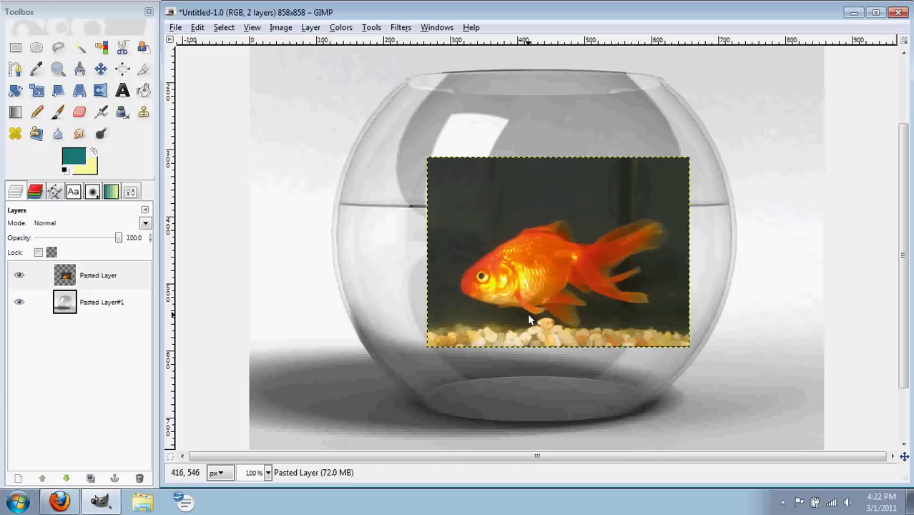
# - Select the goldfish along its outline, invert the selection and delete the photo background around it
pyautogui.hotkey('ctrl', 'z')
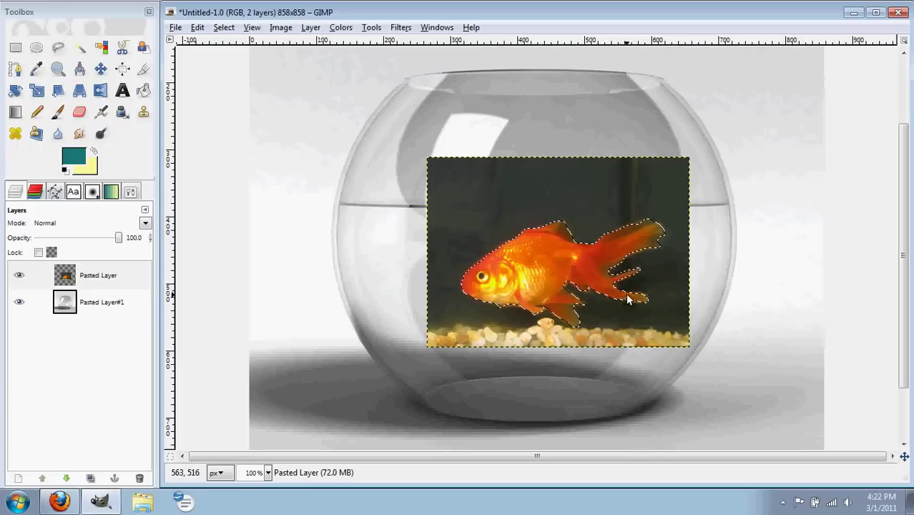
pyautogui.hotkey('ctrl', 'i')
pyautogui.press('Delete')
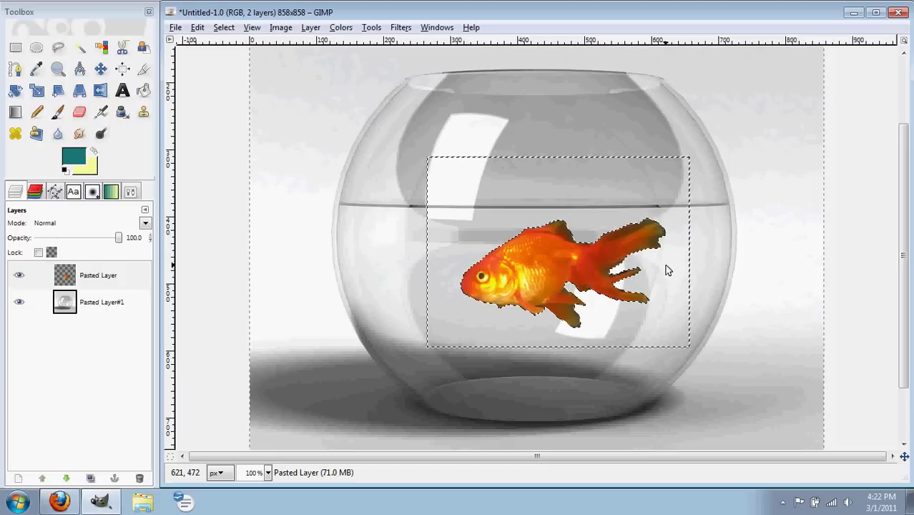
# - Invert the selection back to the goldfish and shrink it to just inside the fish's edge
pyautogui.hotkey('ctrl', 'i')
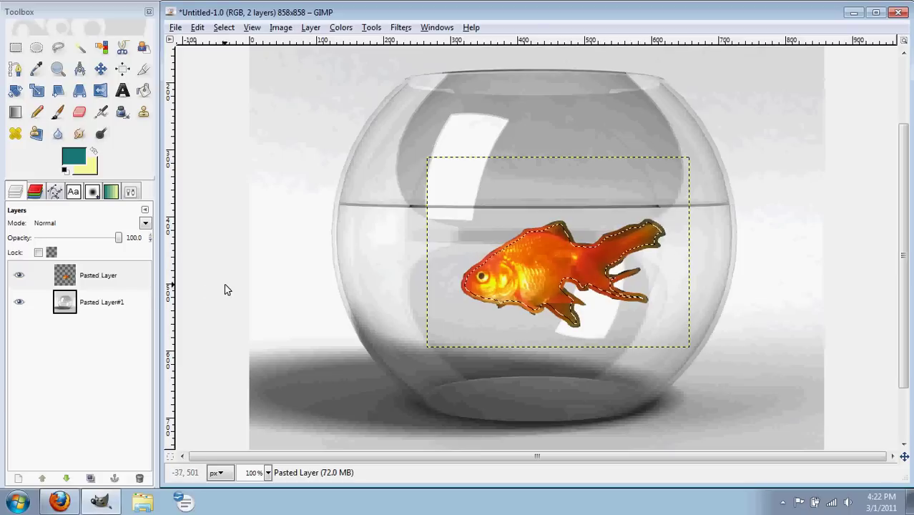
pyautogui.rightClick(109, 279)
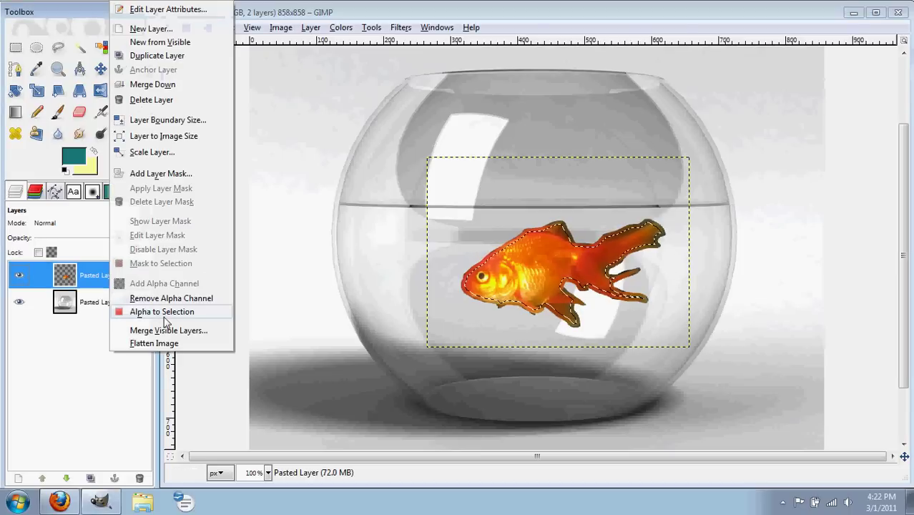
pyautogui.click(85, 337)
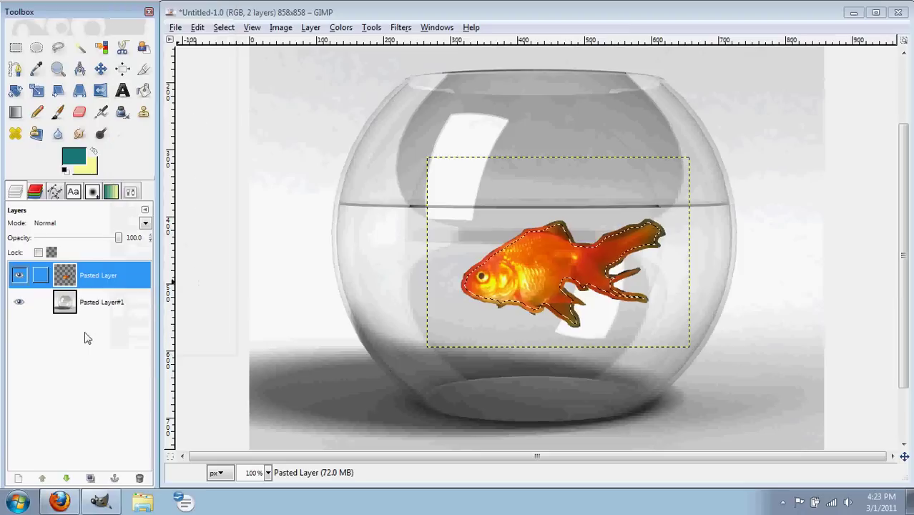
pyautogui.click(235, 29)
pyautogui.click(456, 93)
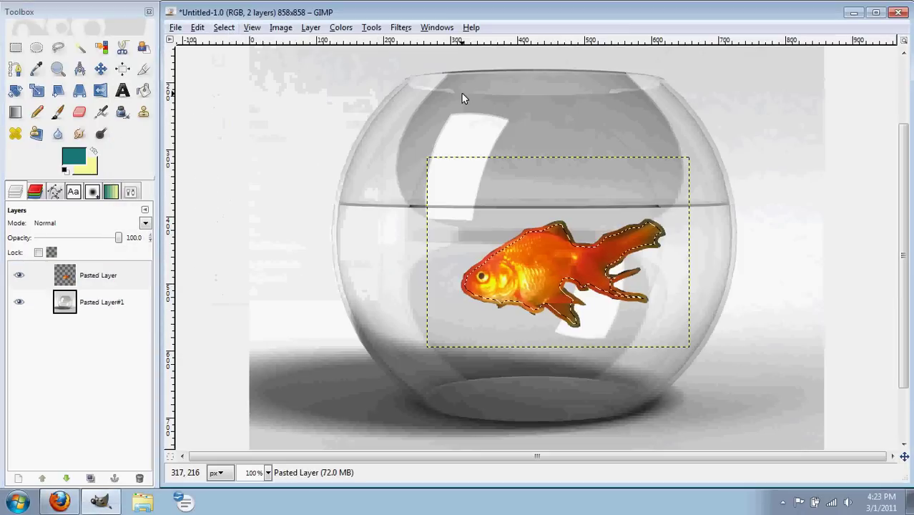
# - Feather the shrunken goldfish selection, then invert it and delete to soften the fish's outer edge
pyautogui.click(225, 28)
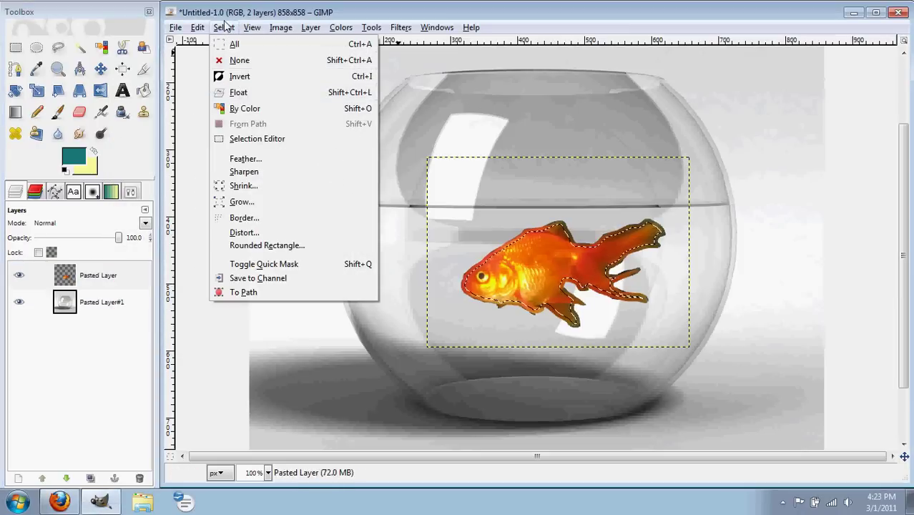
pyautogui.click(461, 55)
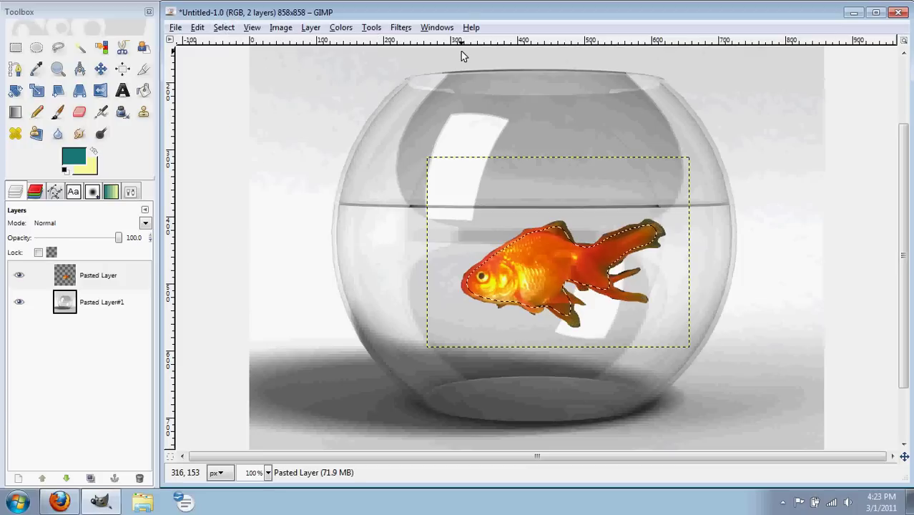
pyautogui.click(224, 28)
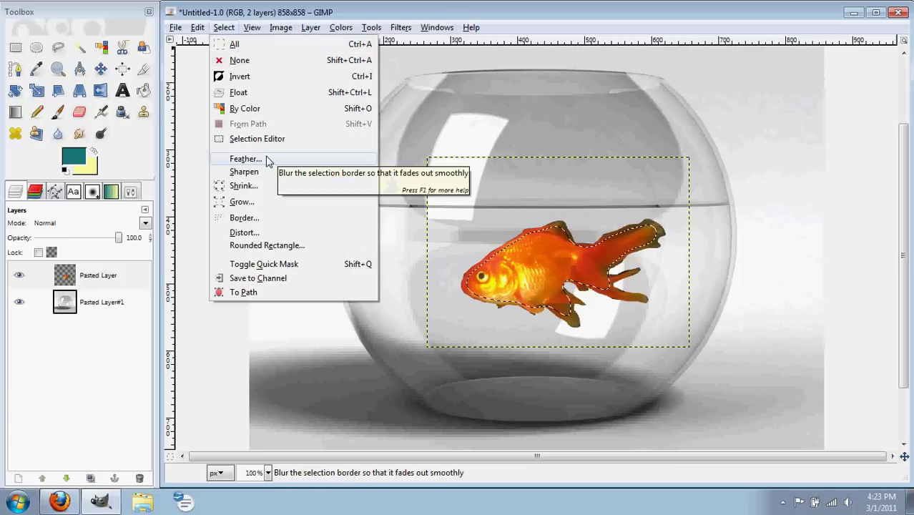
pyautogui.click(226, 29)
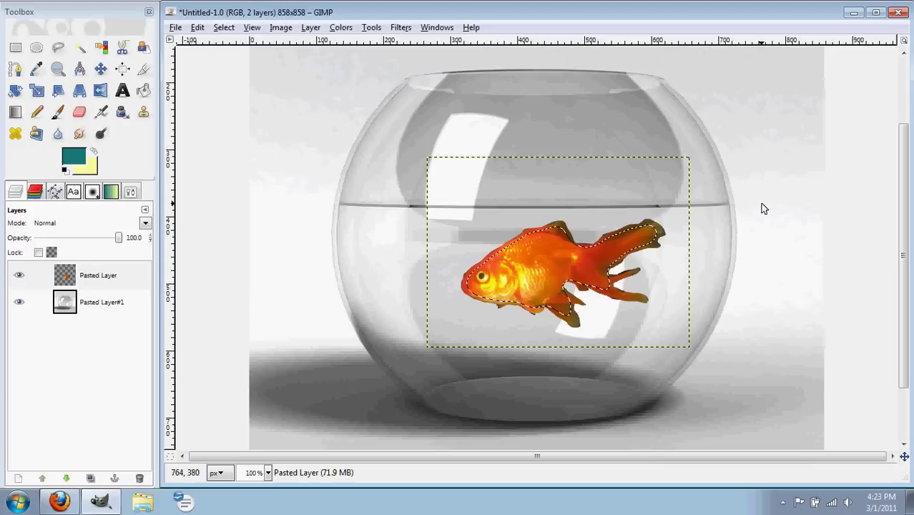
pyautogui.hotkey('ctrl', 'i')
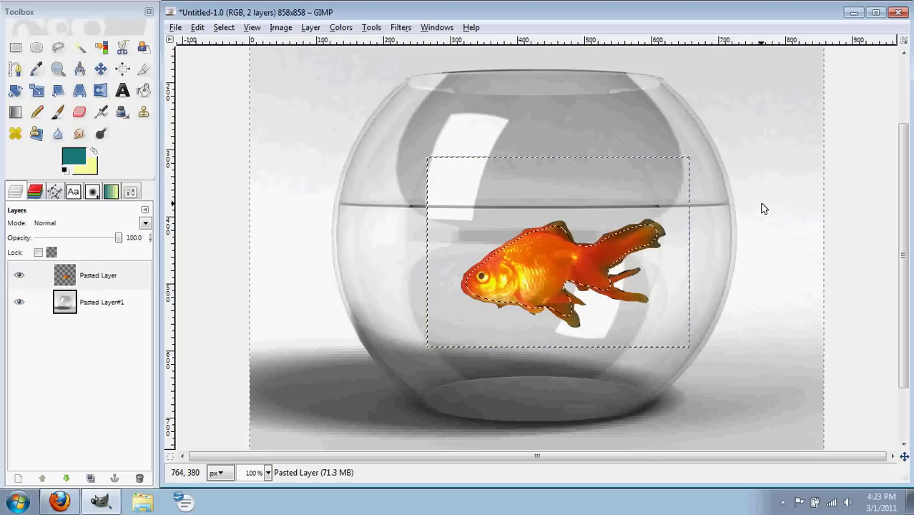
pyautogui.press('Delete')
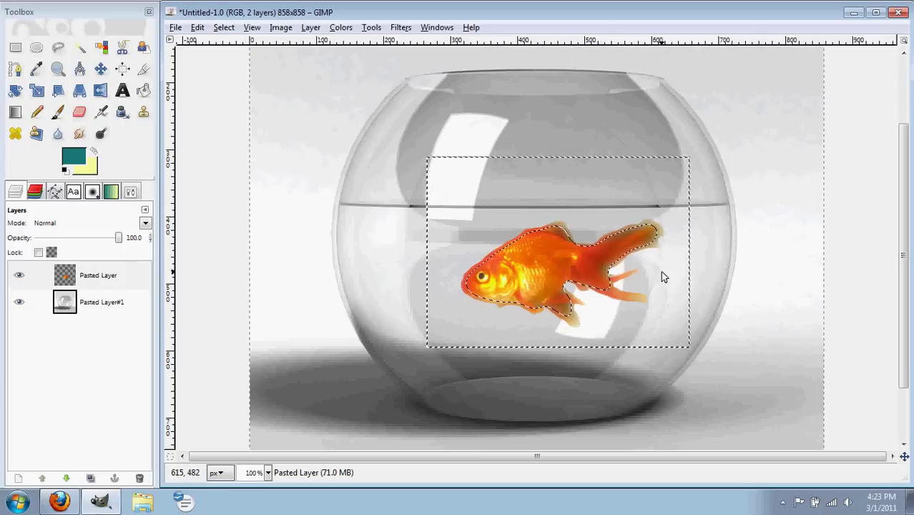
pyautogui.click(312, 29)
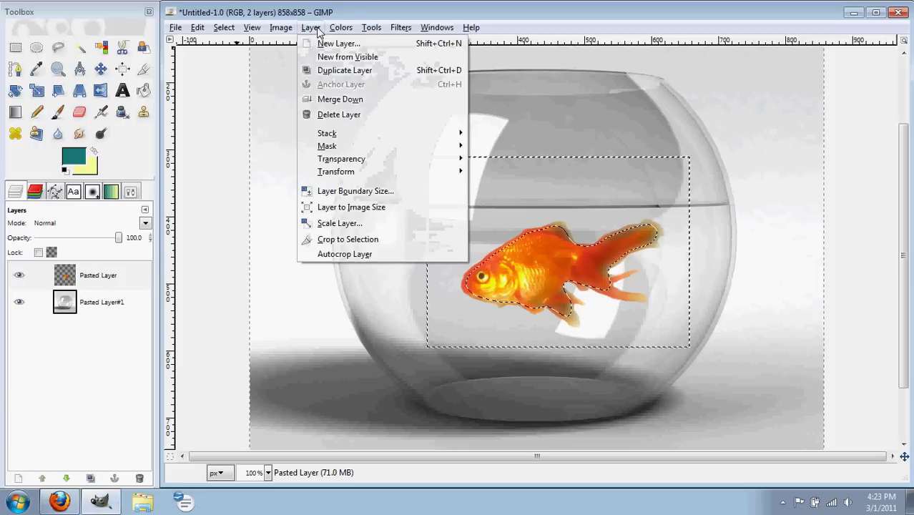
pyautogui.moveTo(336, 30)
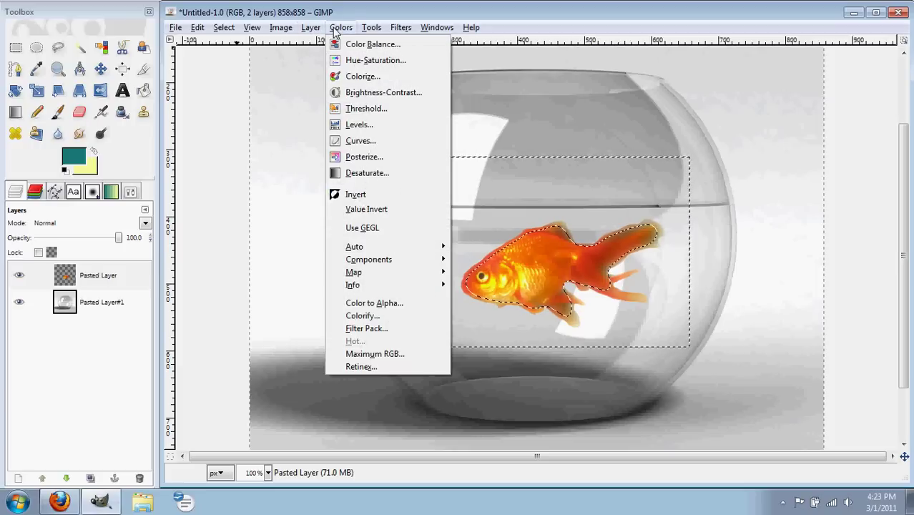
pyautogui.click(367, 303)
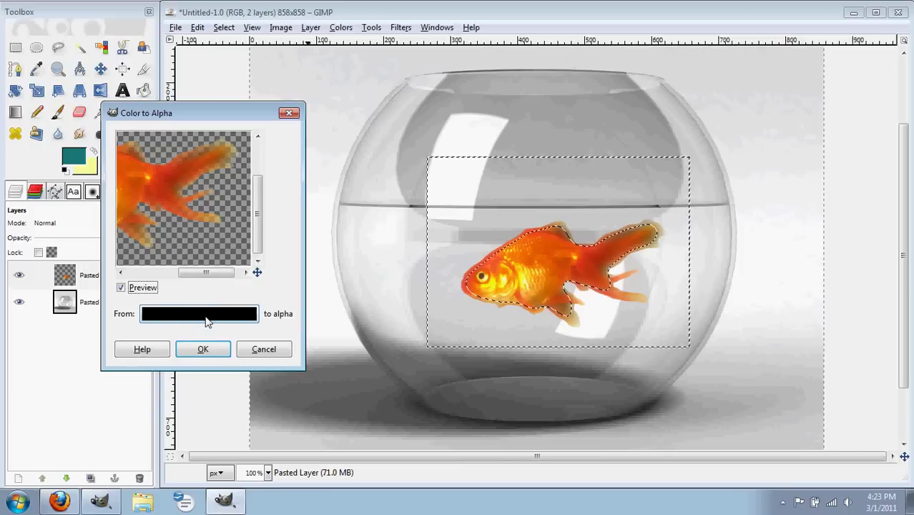
pyautogui.click(206, 321)
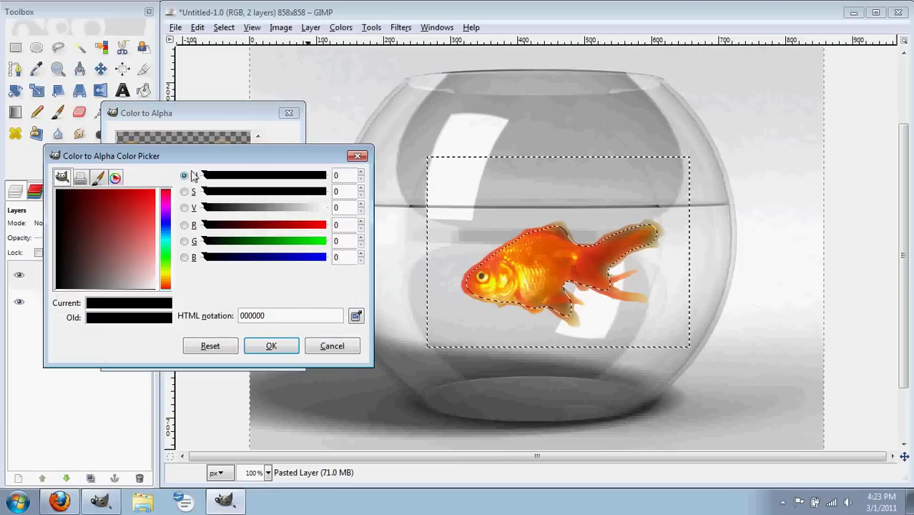
pyautogui.moveTo(206, 153); pyautogui.dragTo(206, 281)
pyautogui.click(327, 467)
pyautogui.click(261, 350)
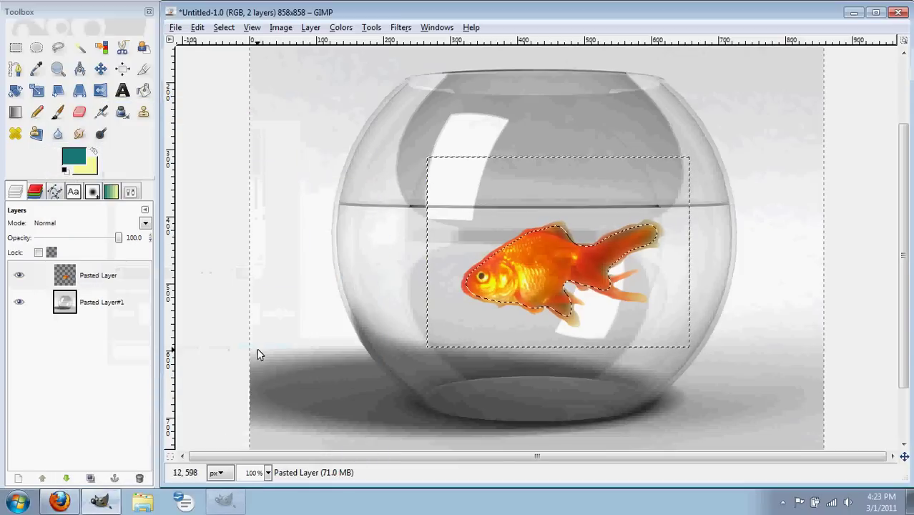
# - Bring in the shark photo as a new layer above the goldfish and reposition it over the bowl
pyautogui.hotkey('ctrl', 'shift', 'a')
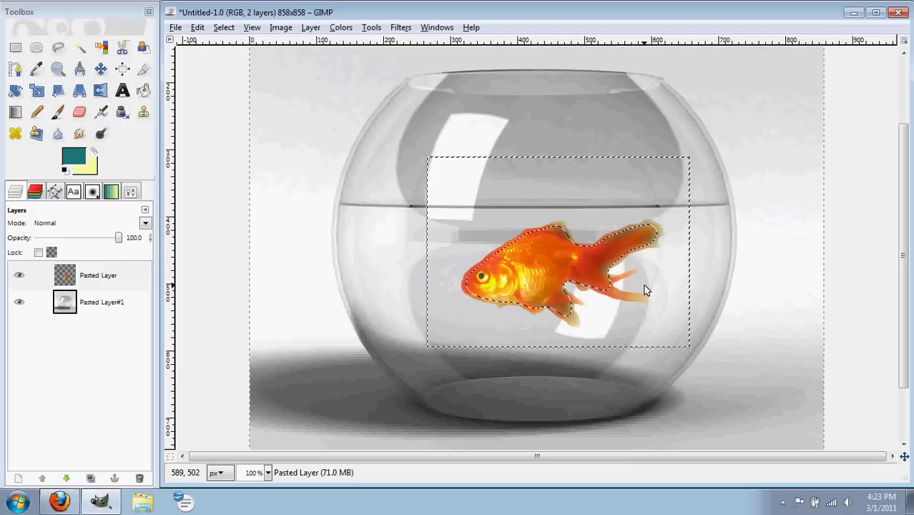
pyautogui.hotkey('ctrl', 'v')
pyautogui.hotkey('shift', 'ctrl', 'n')
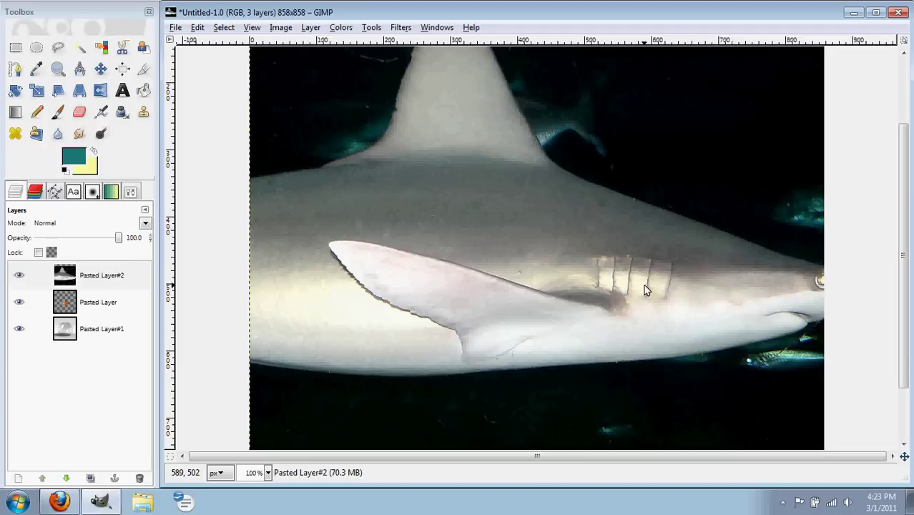
pyautogui.hotkey('ctrl', 'z')
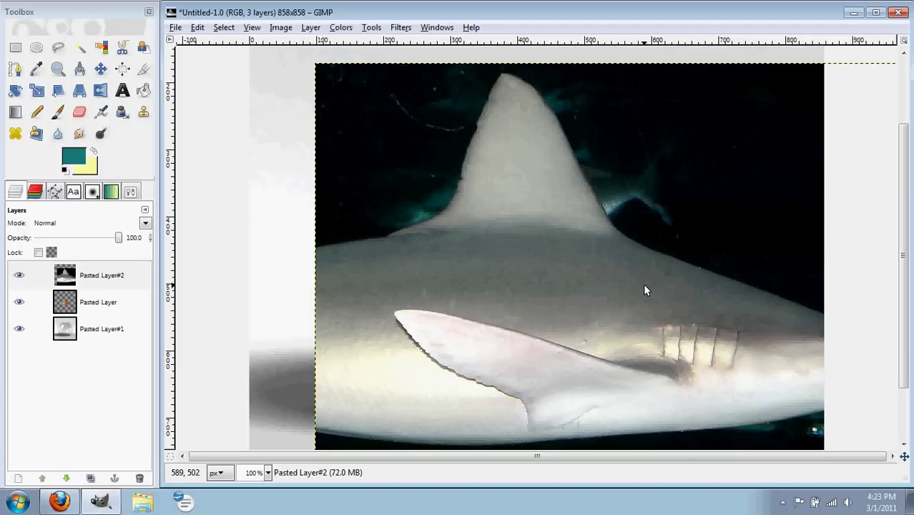
# - Copy the shark's dorsal fin onto its own layer and hide the full shark photo layer
pyautogui.hotkey('ctrl', 'v')
pyautogui.hotkey('ctrl', 'shift', 'n')
pyautogui.hotkey('ctrl', 'v')
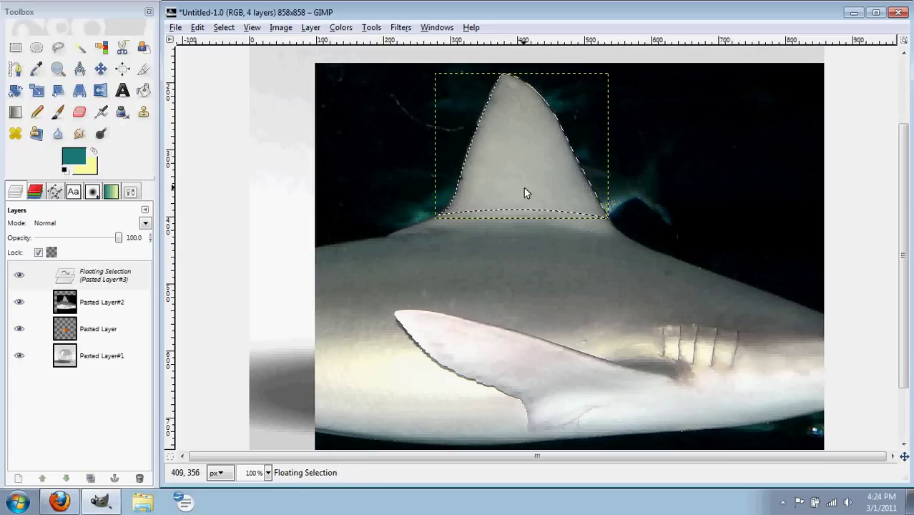
pyautogui.scroll(3, 536, 208)
pyautogui.scroll(8, 535, 208)
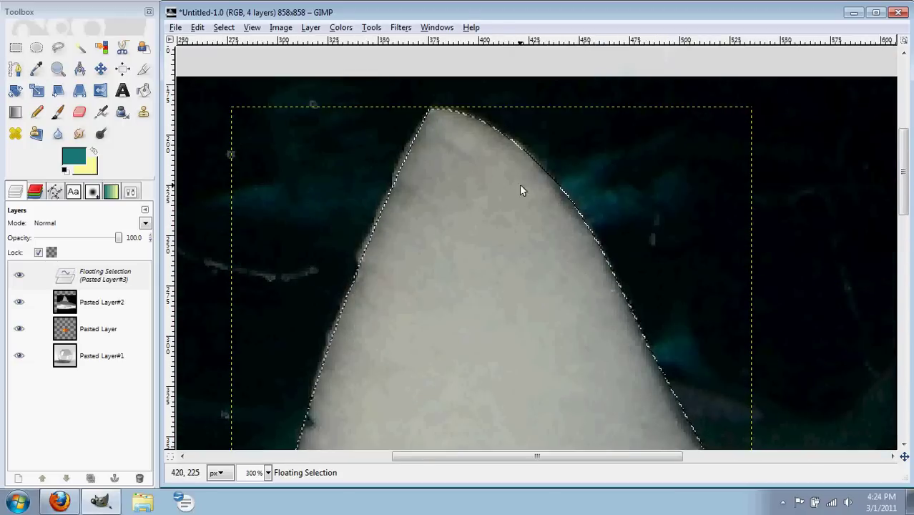
pyautogui.scroll(-5, 531, 204)
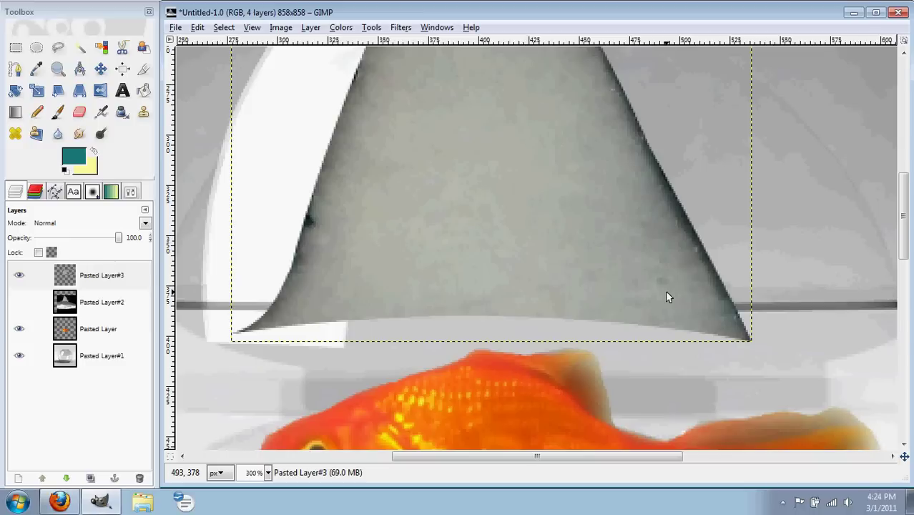
pyautogui.scroll(-2, 665, 297)
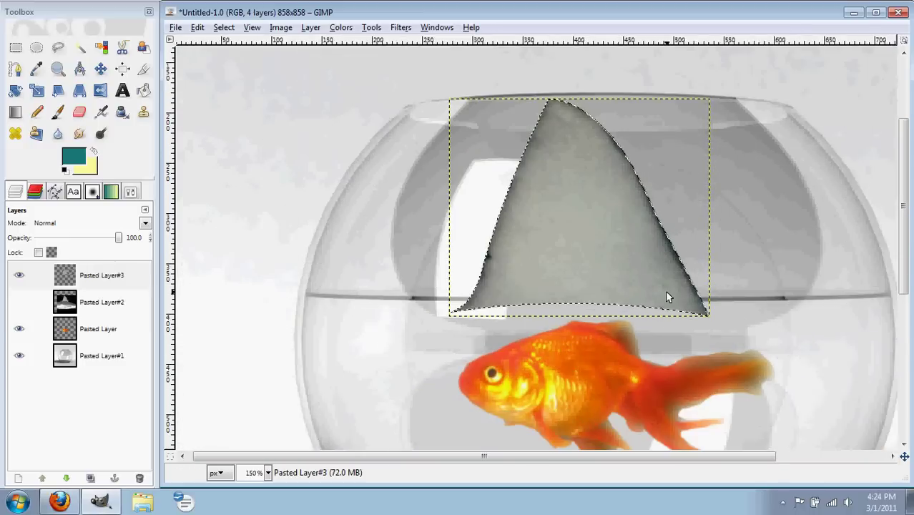
# - Shrink the fin selection, invert it and delete the fin's rough outer edge, then deselect and lower the fin onto the goldfish
pyautogui.hotkey('ctrl', 'i')
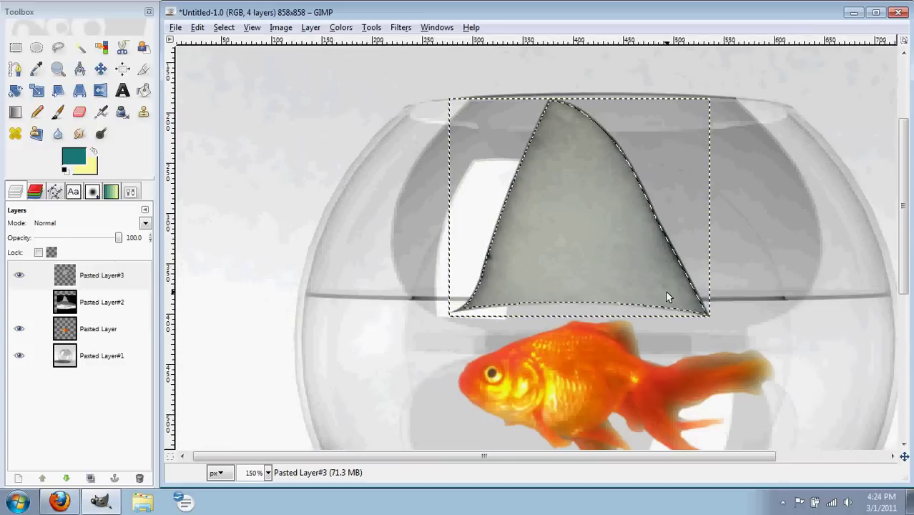
pyautogui.click(235, 33)
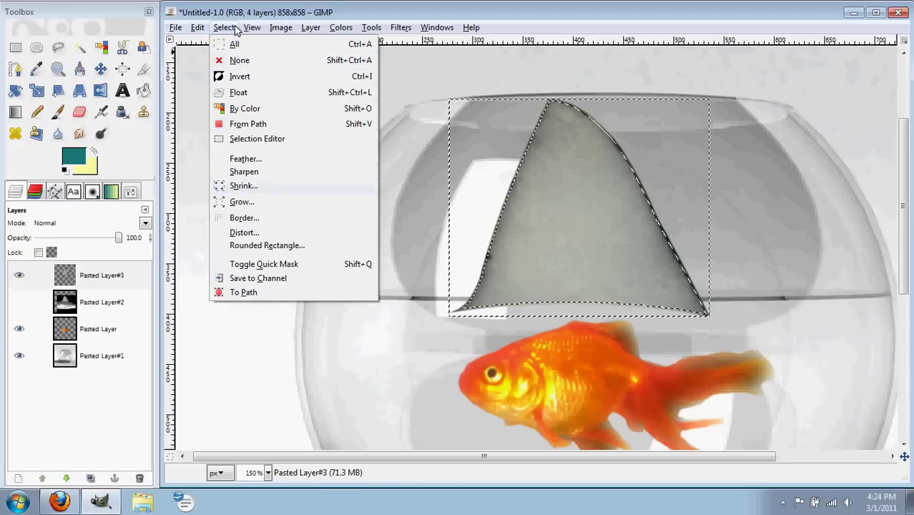
pyautogui.click(234, 28)
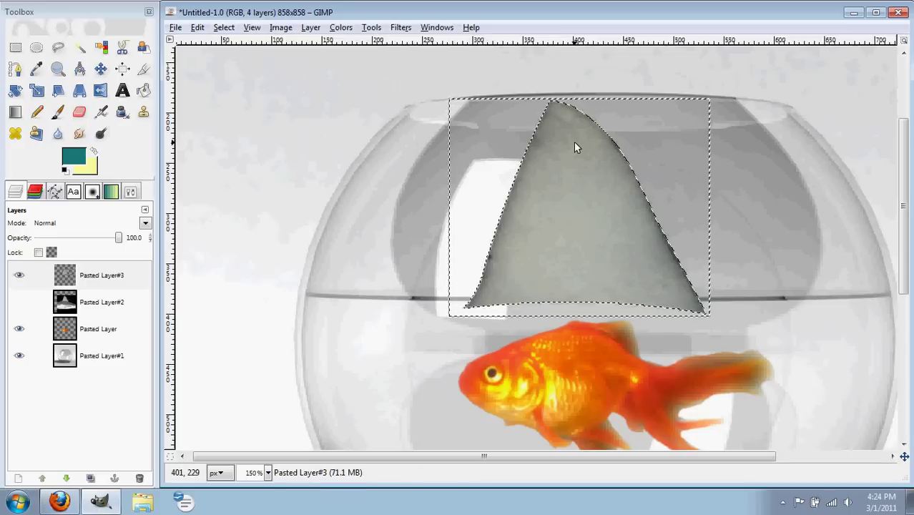
pyautogui.hotkey('ctrl', 'shift', 'a')
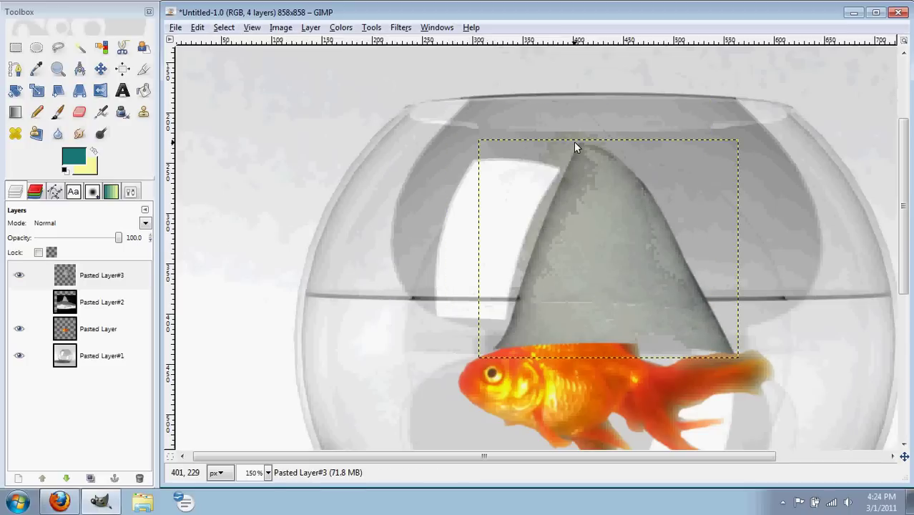
# - Scale the shark fin down, flip it horizontally and fit its trimmed base along the goldfish's back
pyautogui.hotkey('ctrl', 'z')
pyautogui.hotkey('ctrl', 'z')
pyautogui.hotkey('ctrl', 'z')
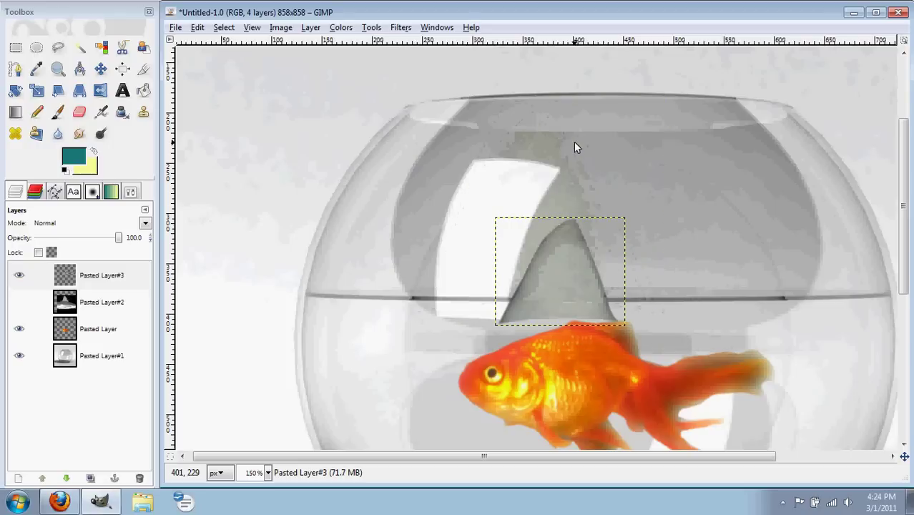
pyautogui.hotkey('ctrl', 'y')
pyautogui.hotkey('ctrl', 'y')
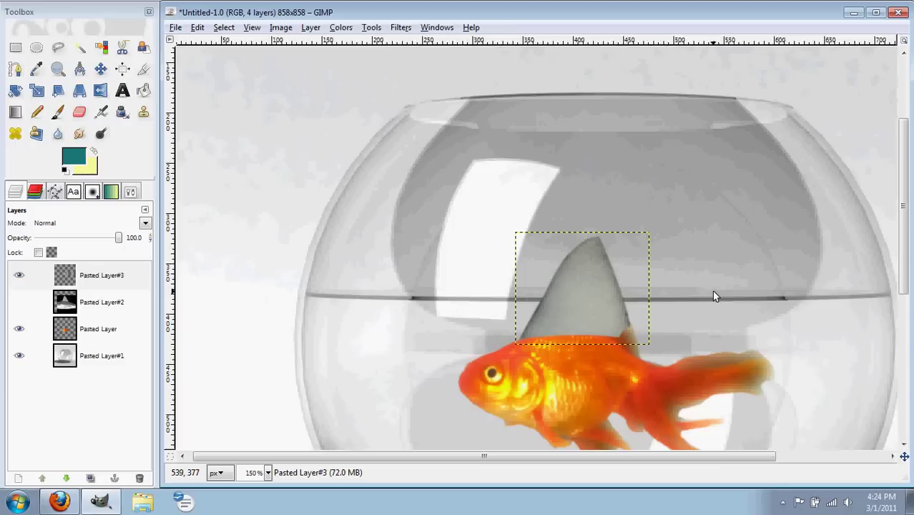
# - Add a new layer above the fin, outline a narrow curved strap across the goldfish's body and fill it with grey
pyautogui.hotkey('ctrl', 'y')
pyautogui.hotkey('ctrl', 'y')
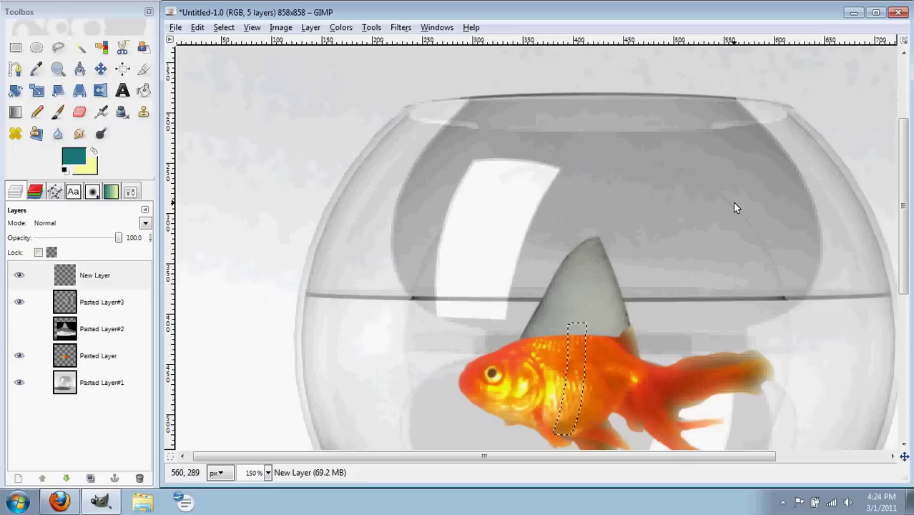
pyautogui.scroll(-3, 719, 198)
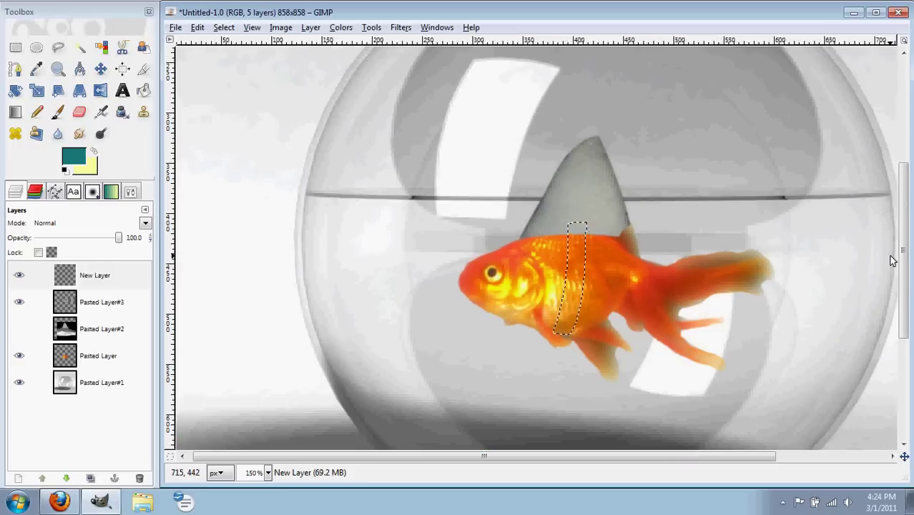
pyautogui.scroll(1, 891, 261)
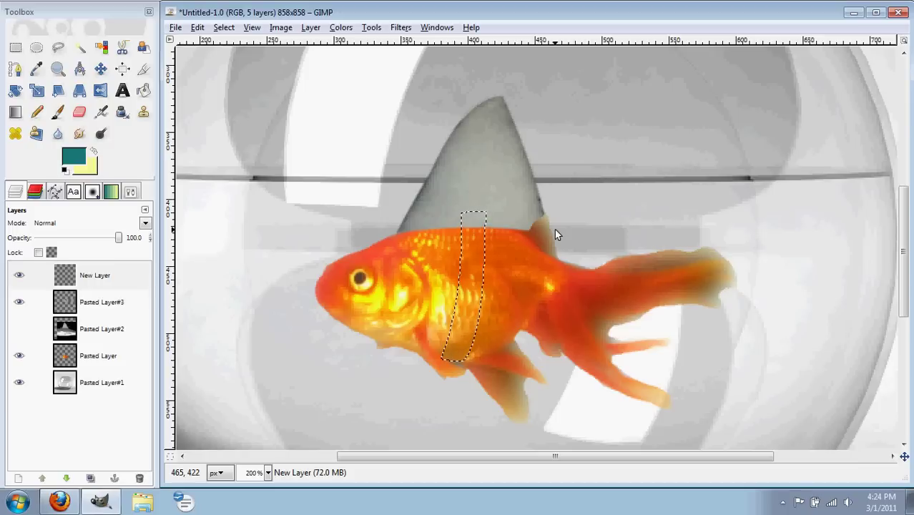
pyautogui.hotkey('ctrl', 'z')
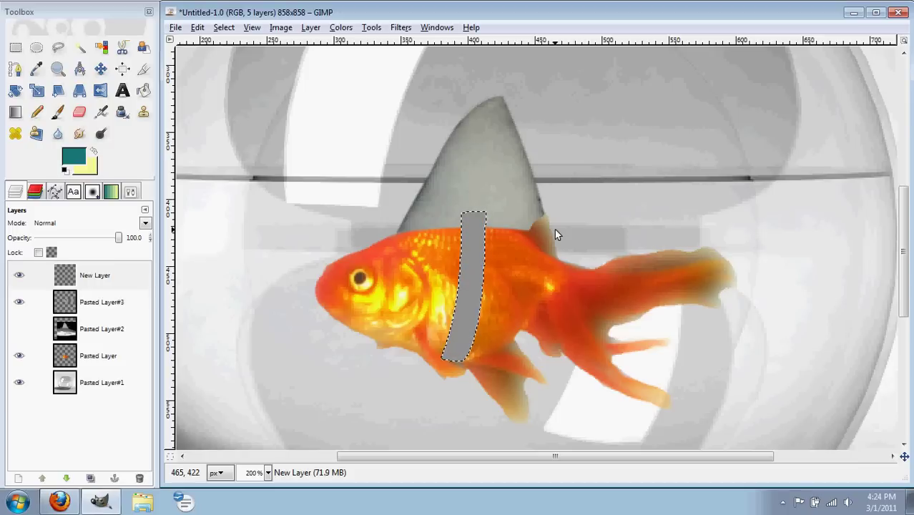
# - Deselect, drop the strap layer's opacity to 30 to fit the strap's lower end to the belly, and raise the opacity to 96
pyautogui.hotkey('ctrl', 'shift', 'a')
pyautogui.hotkey('ctrl', 'z')
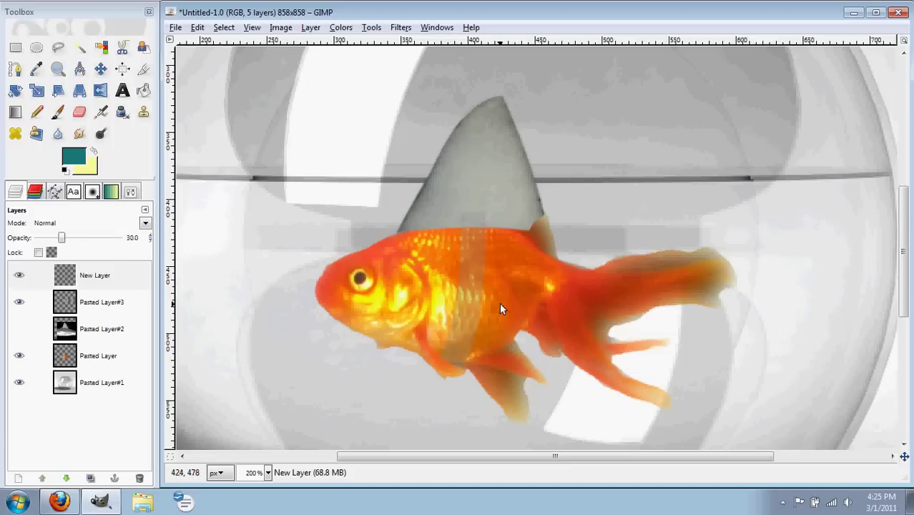
pyautogui.scroll(-3, 489, 309)
pyautogui.keyDown('ctrl'); pyautogui.scroll(2, 470, 279); pyautogui.keyUp('ctrl')
pyautogui.keyDown('ctrl'); pyautogui.scroll(1, 469, 275); pyautogui.keyUp('ctrl')
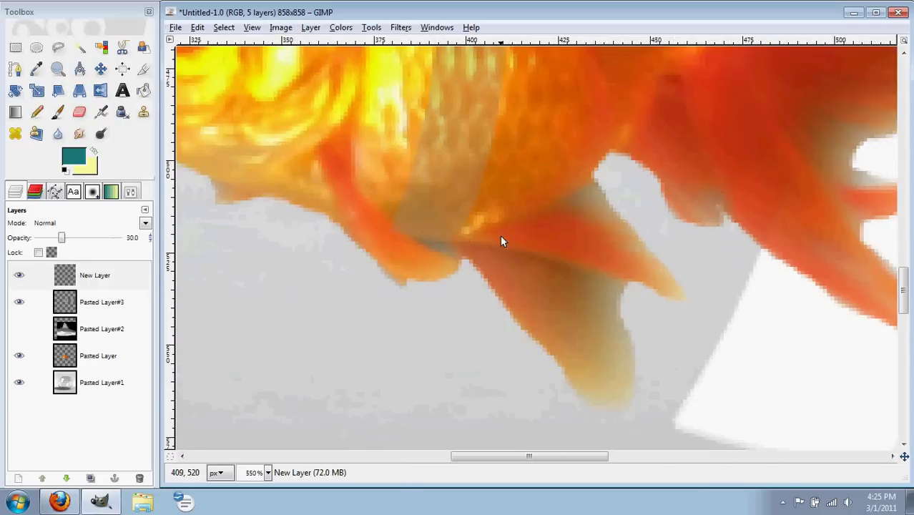
pyautogui.hotkey('ctrl', 'z')
pyautogui.hotkey('ctrl', 'z')
pyautogui.hotkey('ctrl', 'z')
pyautogui.hotkey('ctrl', 'z')
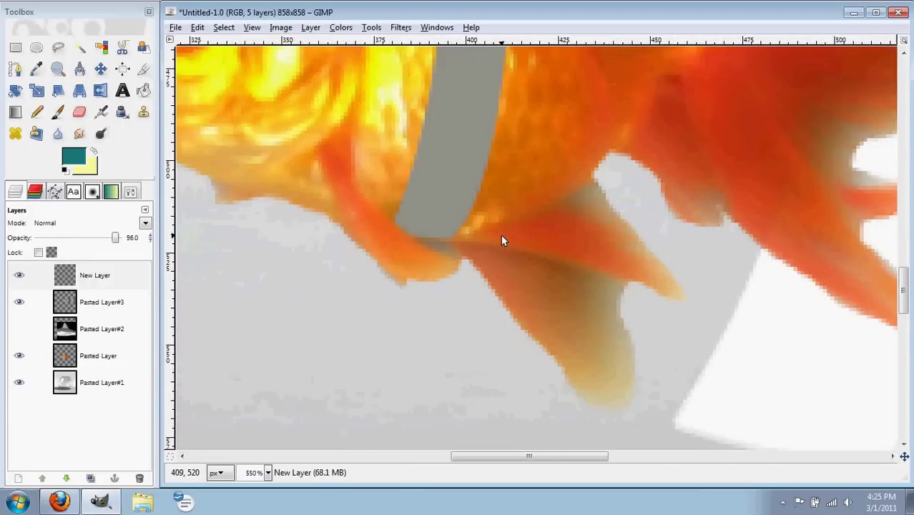
pyautogui.keyDown('ctrl'); pyautogui.scroll(-3, 501, 234); pyautogui.keyUp('ctrl')
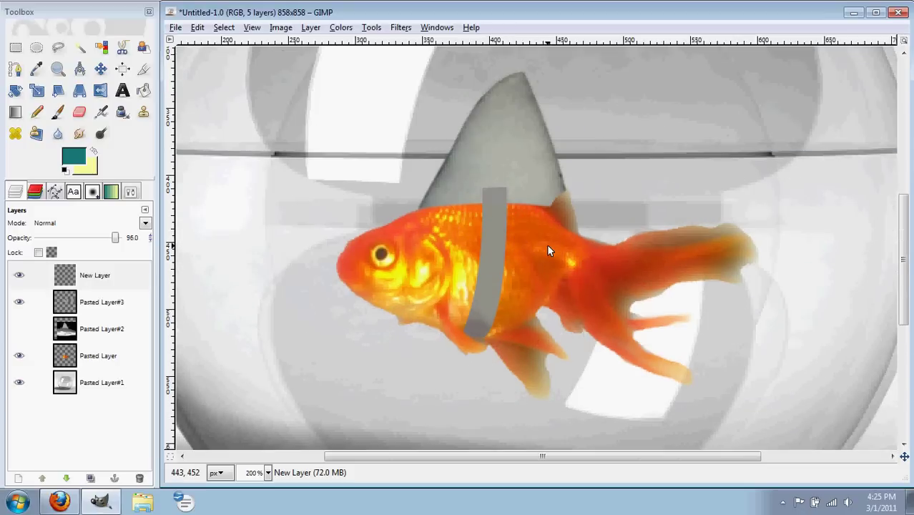
# - Shade the strap with Dodge/Burn in midtones at exposure 20, darkening its ends and edges and leaving a highlight along the middle
pyautogui.doubleClick(101, 136)
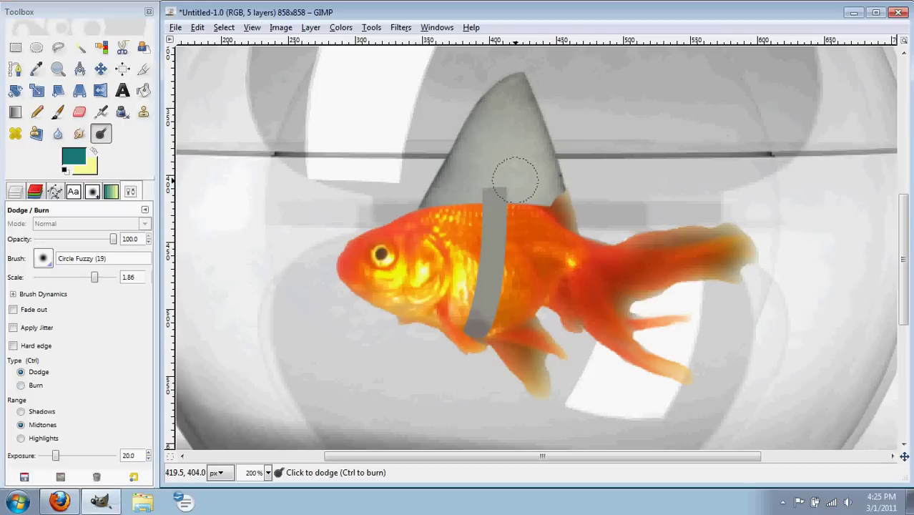
pyautogui.press('ctrl')
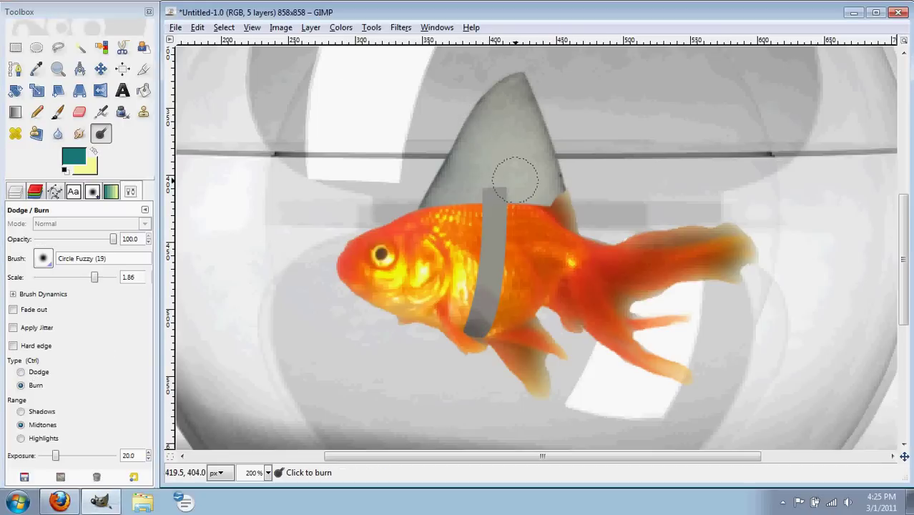
pyautogui.hotkey('ctrl', 'z')
pyautogui.hotkey('ctrl', 'z')
pyautogui.hotkey('ctrl', 'z')
pyautogui.hotkey('ctrl', 'z')
pyautogui.hotkey('ctrl', 'z')
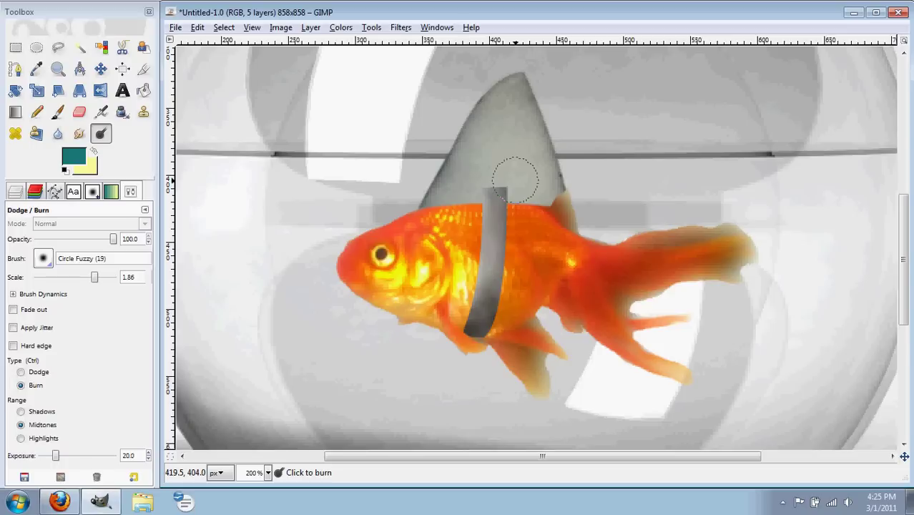
pyautogui.hotkey('ctrl', 'y')
pyautogui.hotkey('ctrl', 'y')
pyautogui.hotkey('ctrl', 'y')
pyautogui.hotkey('ctrl', 'z')
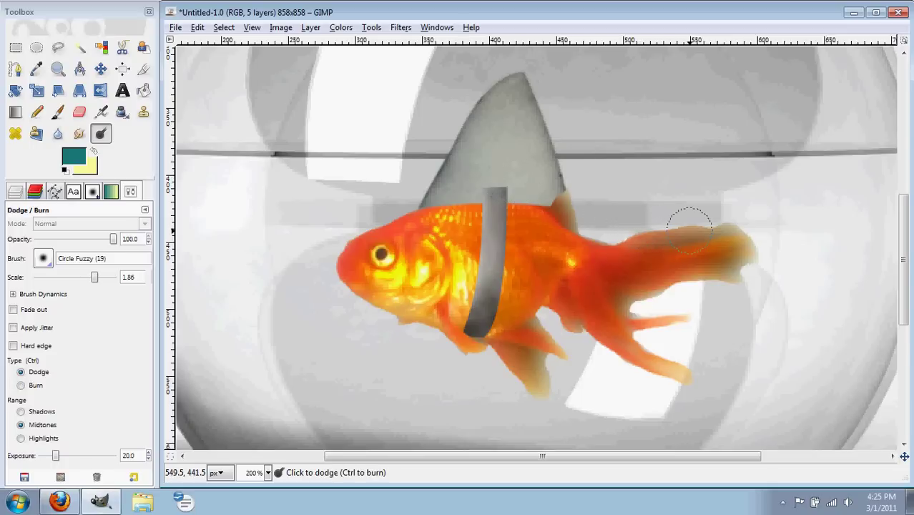
# - Add two dark rivets at the strap's upper end and start its shadow at the belly on a new layer
pyautogui.press('ctrl')
pyautogui.hotkey('ctrl', 'y')
pyautogui.hotkey('ctrl', 'y')
pyautogui.hotkey('ctrl', 'y')
pyautogui.hotkey('ctrl', 'y')
pyautogui.hotkey('ctrl', 'y')
pyautogui.hotkey('ctrl', 'y')
pyautogui.hotkey('ctrl', 'y')
pyautogui.hotkey('ctrl', 'y')
pyautogui.hotkey('ctrl', 'y')
pyautogui.hotkey('ctrl', 'y')
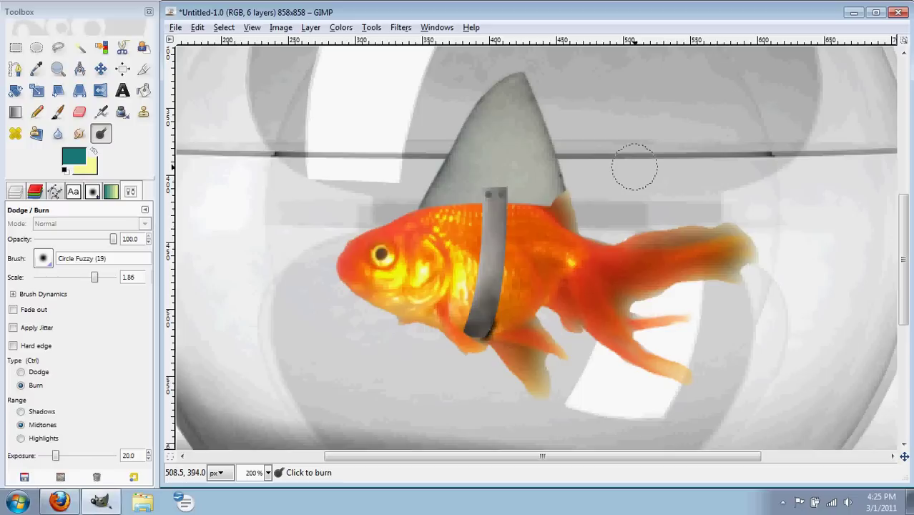
# - Paint a black shadow along the strap's rear edge on the new layer and soften it
pyautogui.hotkey('ctrl', 'z')
pyautogui.hotkey('ctrl', 'z')
pyautogui.hotkey('ctrl', 'z')
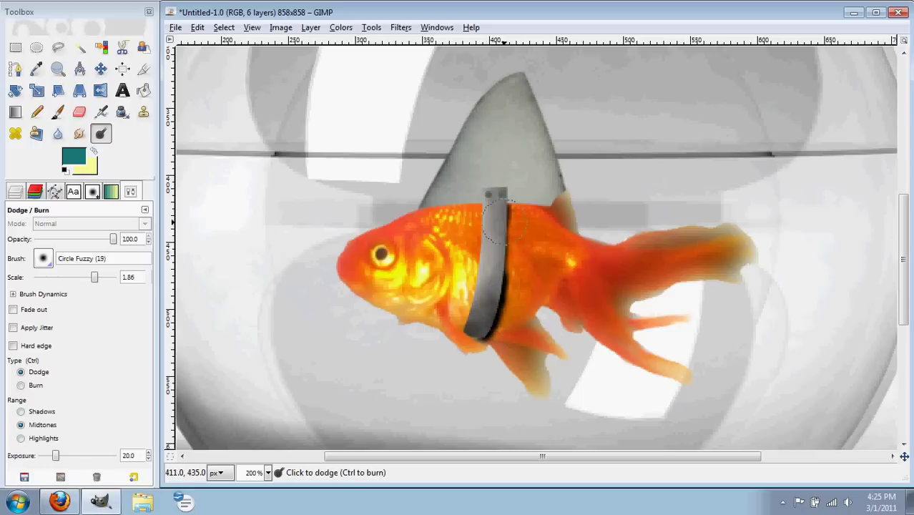
pyautogui.scroll(1, 619, 336)
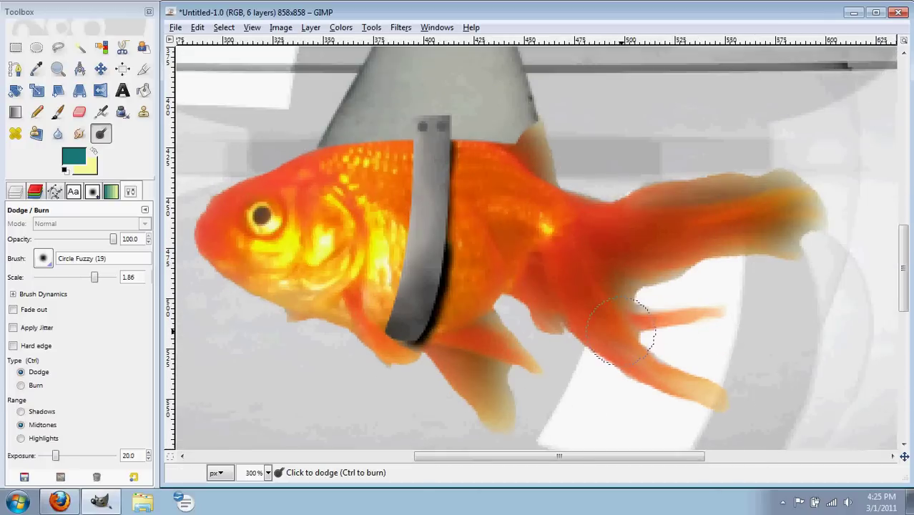
pyautogui.moveTo(594, 456); pyautogui.dragTo(563, 456)
pyautogui.hotkey('ctrl', 'z')
pyautogui.hotkey('ctrl', 'z')
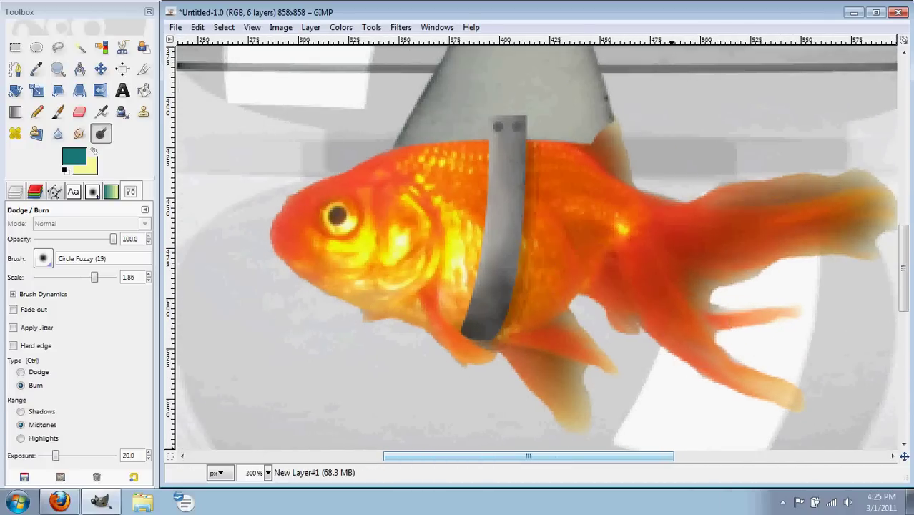
# - Darken the goldfish's body and lower fins around the strap to deepen the soft shadow
pyautogui.hotkey('ctrl', 'z')
pyautogui.hotkey('ctrl', 'z')
pyautogui.hotkey('ctrl', 'z')
pyautogui.hotkey('ctrl', 'z')
pyautogui.hotkey('ctrl', 'z')
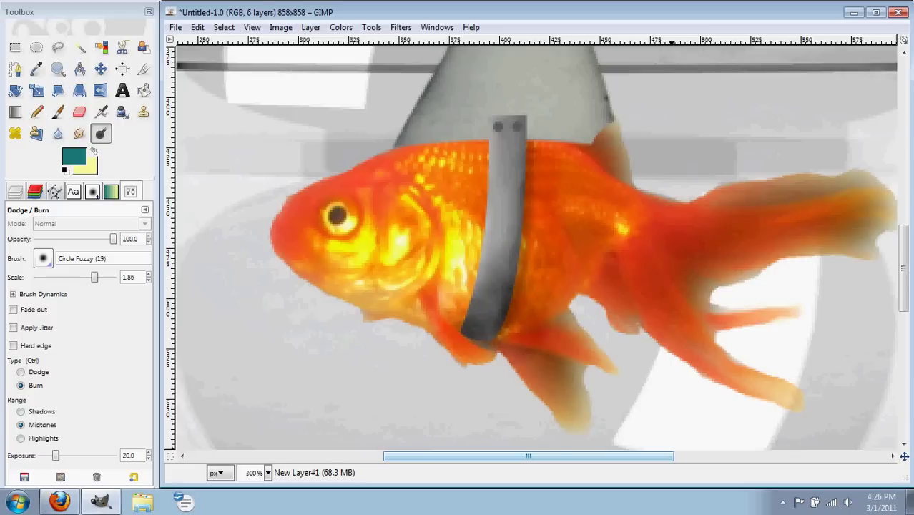
# - Add another new layer beneath the strap to shade where it overlaps the shark fin, and deepen the strap's shading
pyautogui.hotkey('ctrl', 'z')
pyautogui.hotkey('ctrl', 'y')
pyautogui.press('ctrl')
pyautogui.hotkey('ctrl', 'z')
pyautogui.hotkey('ctrl', 'z')
pyautogui.keyDown('ctrl'); pyautogui.scroll(-2, 542, 250); pyautogui.keyUp('ctrl')
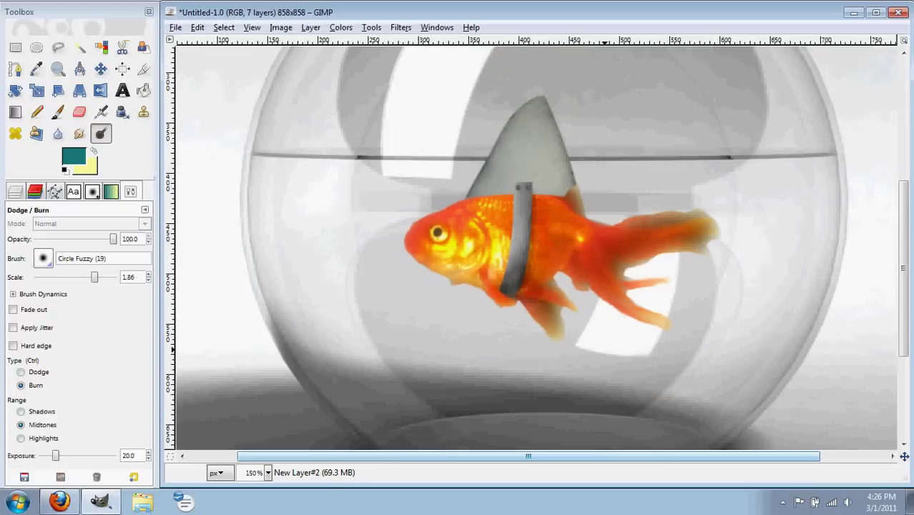
# - Darken the shark fin's tip and edges with the Burn tool in midtones at exposure 20
pyautogui.press('ctrl')
pyautogui.press('ctrl')
pyautogui.press('+')
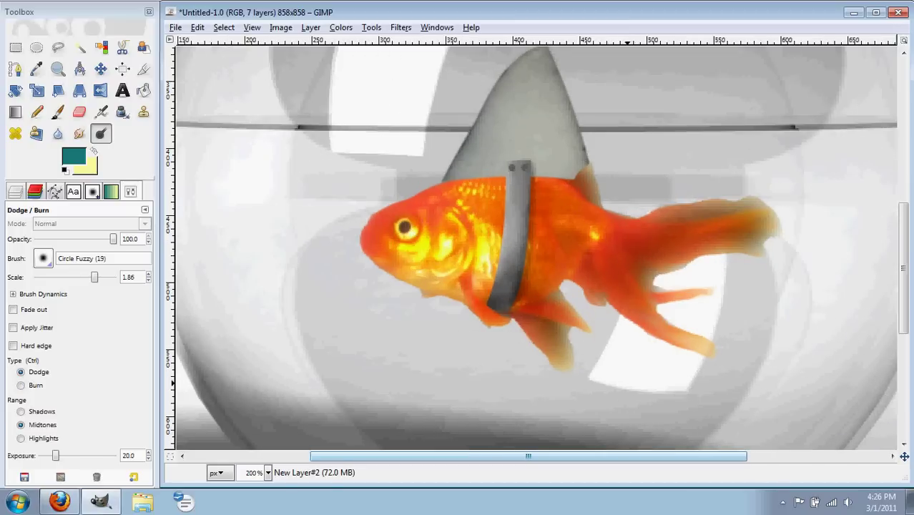
pyautogui.scroll(1, 561, 390)
pyautogui.press('ctrl')
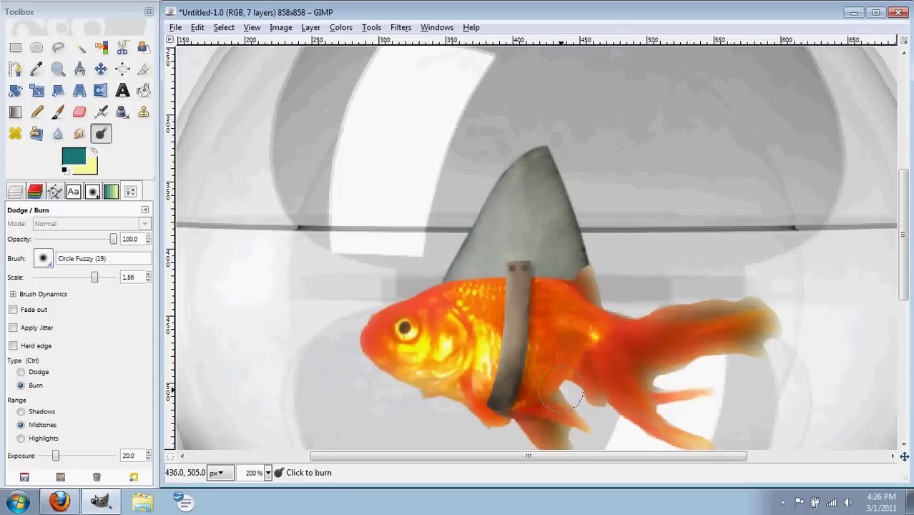
# - Colorize the grey strap to a leathery brown
pyautogui.hotkey('ctrl', 'z')
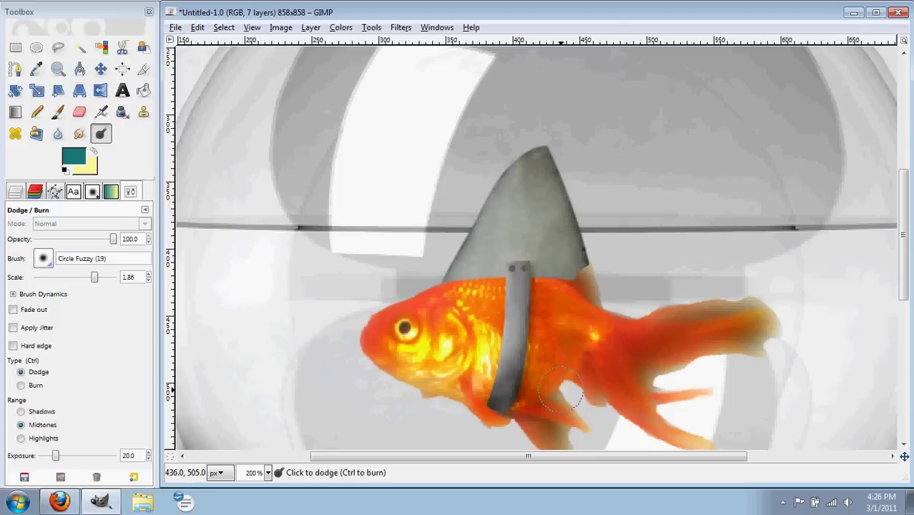
pyautogui.press('ctrl')
pyautogui.hotkey('ctrl', 'z')
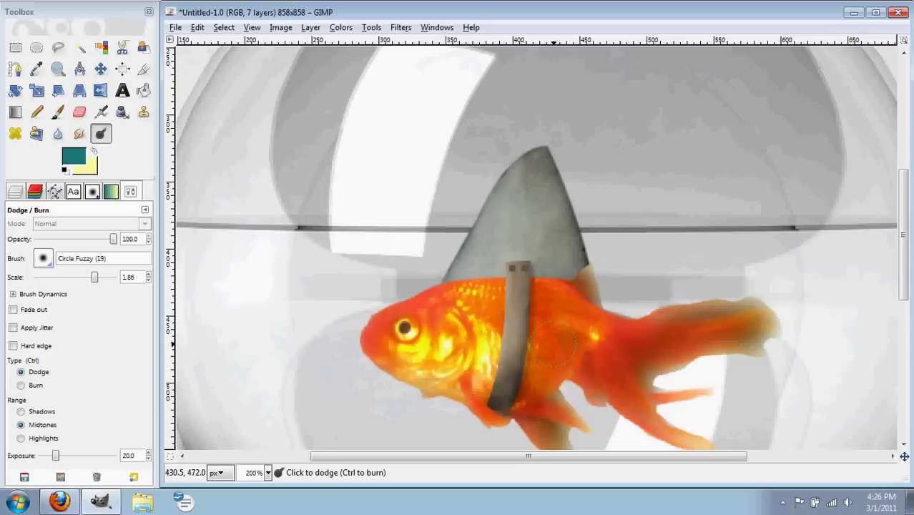
pyautogui.click(341, 28)
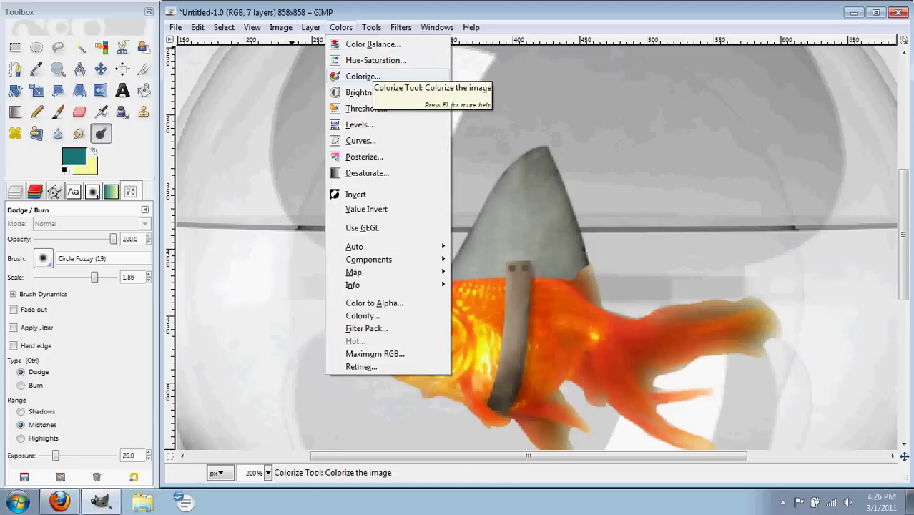
pyautogui.click(500, 231)
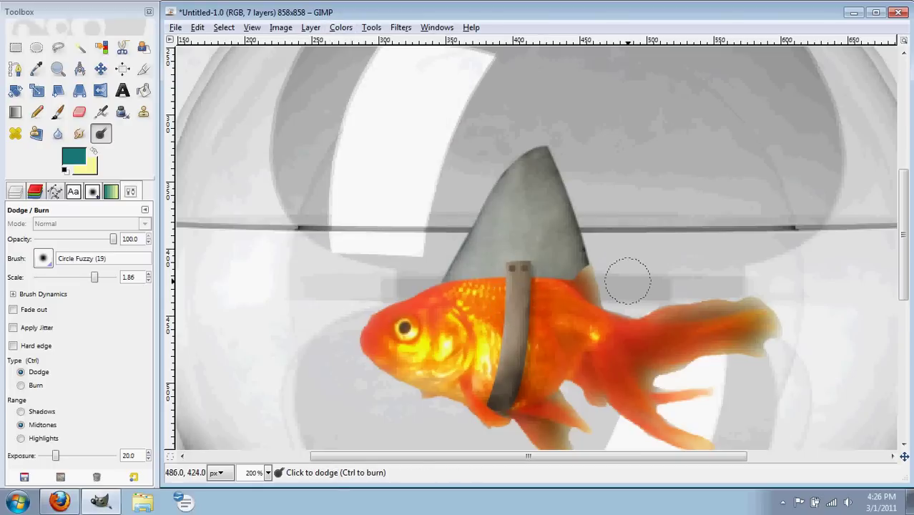
# - Create a new top layer from the visible image and apply a teal-to-yellow Gradient Map to it
pyautogui.press('ctrl')
pyautogui.hotkey('ctrl', 'shift', 'd')
pyautogui.hotkey('ctrl', 'f')
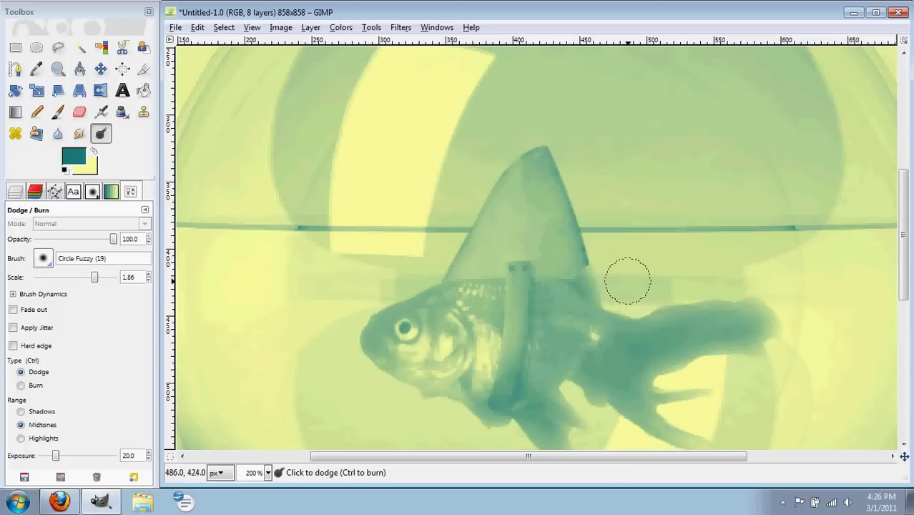
pyautogui.hotkey('ctrl', 'l')
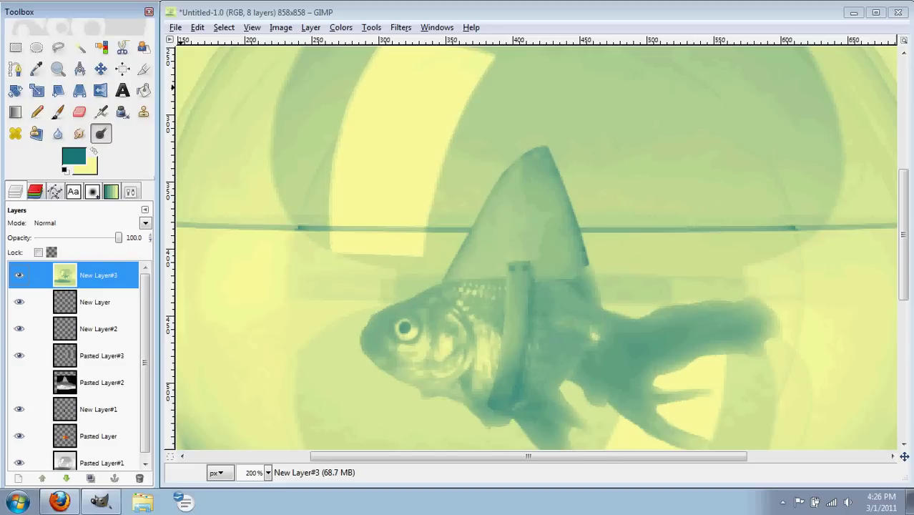
pyautogui.click(340, 27)
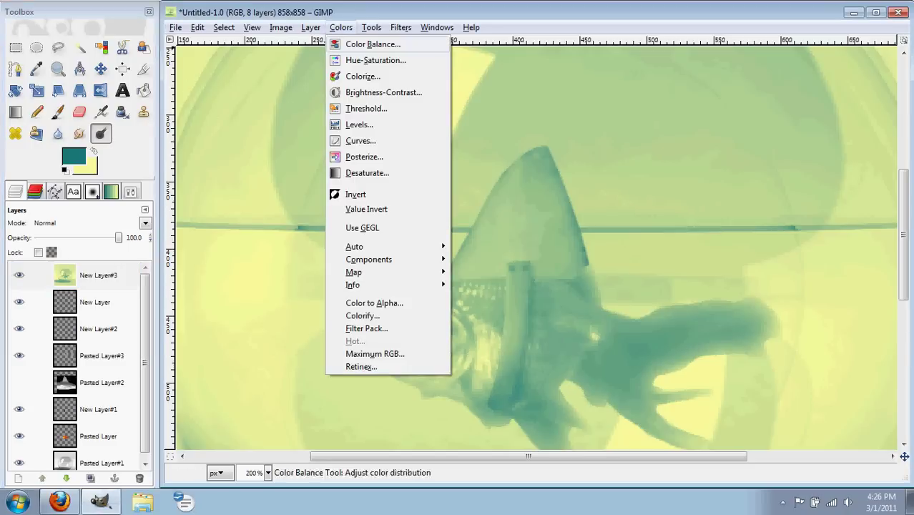
pyautogui.moveTo(386, 272)
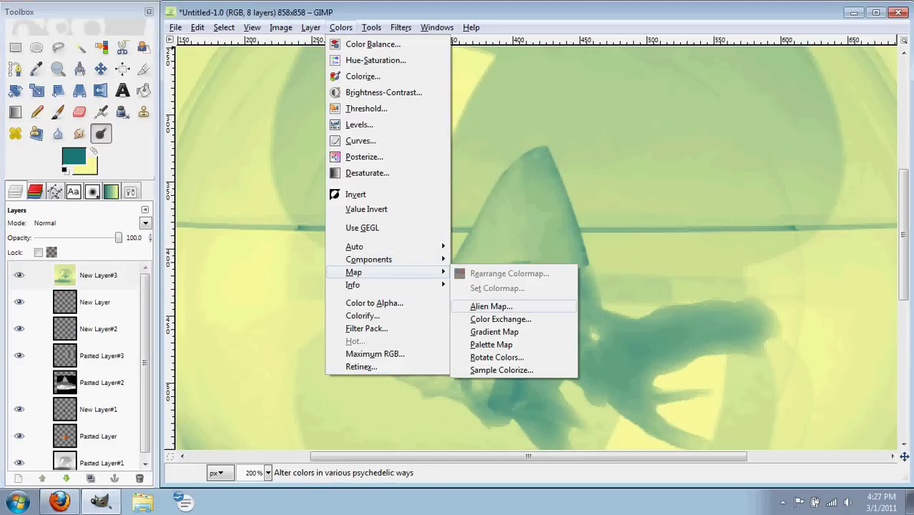
pyautogui.press('Down')
pyautogui.press('Left')
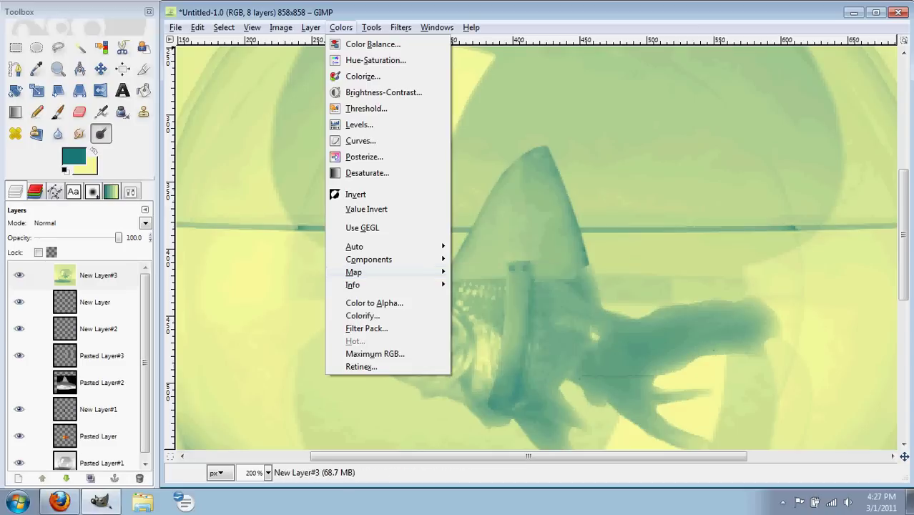
pyautogui.press('Escape')
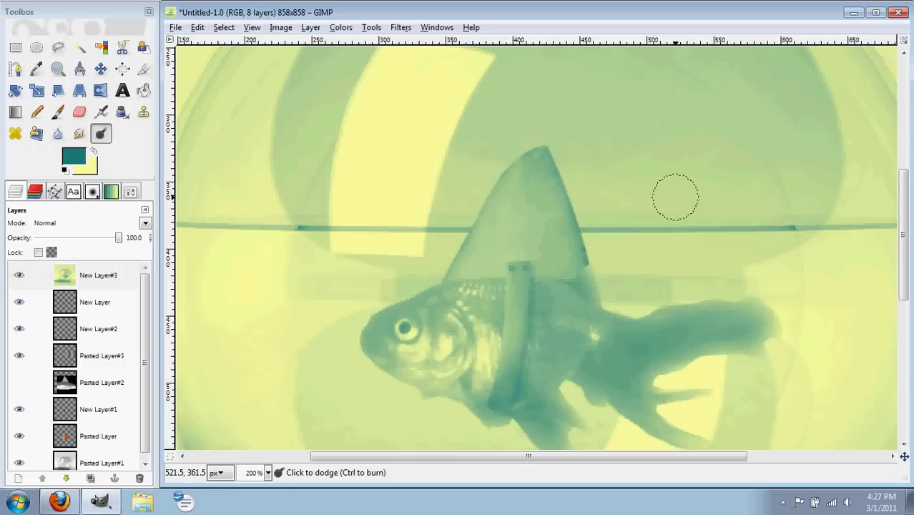
# - Set the gradient-mapped layer's blend mode to Hard light and its opacity to 50
pyautogui.press('ctrl')
pyautogui.scroll(-5, 596, 312)
pyautogui.scroll(5, 588, 302)
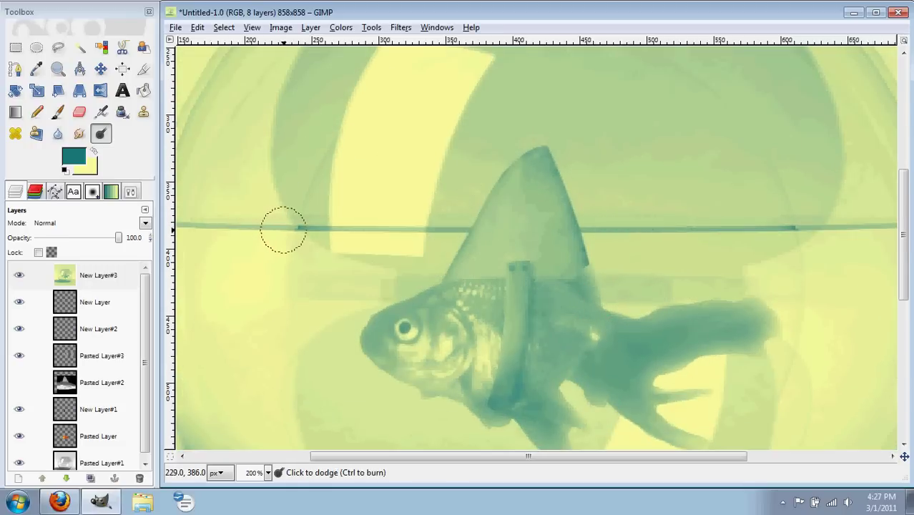
pyautogui.hotkey('ctrl', 'z')
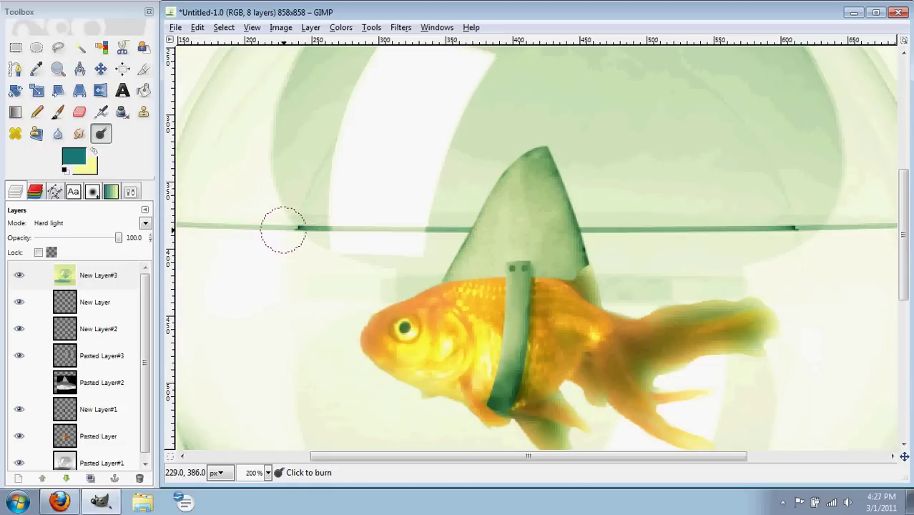
pyautogui.hotkey('ctrl', 'y')
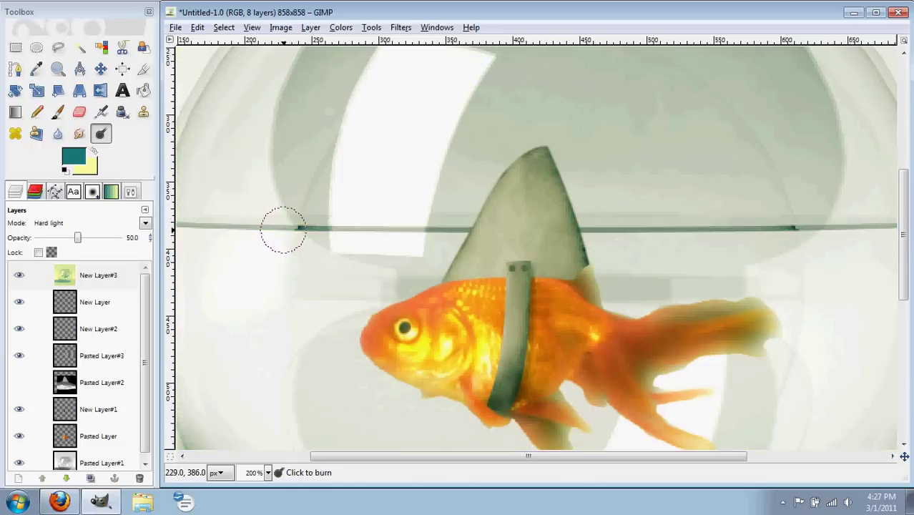
pyautogui.hotkey('ctrl', 'z')
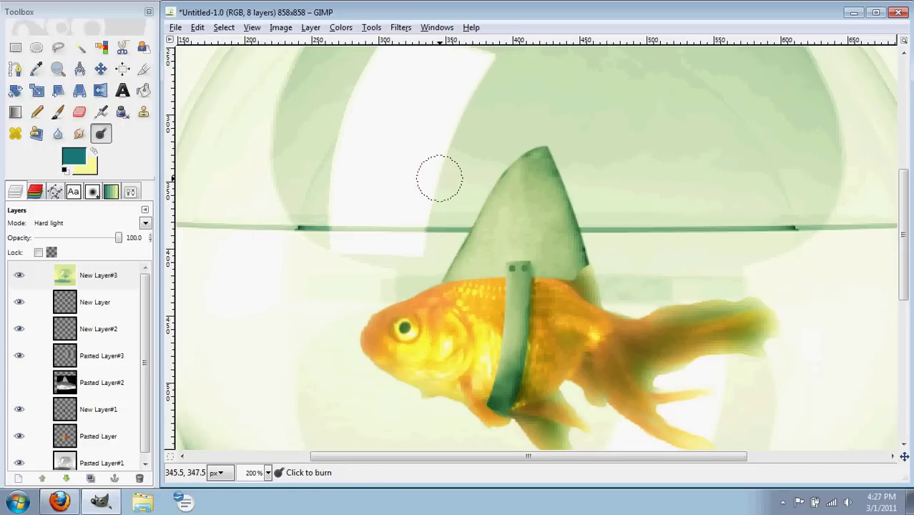
pyautogui.hotkey('ctrl', 'y')
pyautogui.press('1')
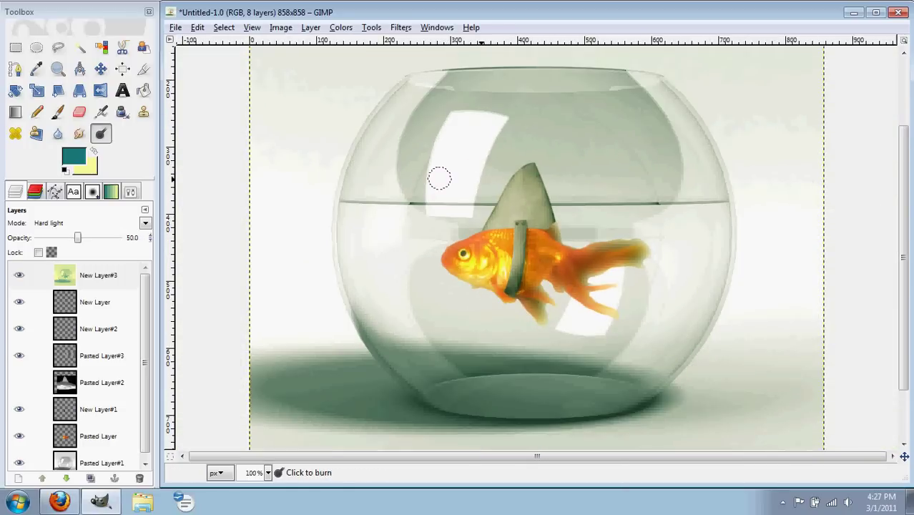
# - Add a merged copy of the visible composite as a new top layer in Normal mode
pyautogui.hotkey('ctrl', 'shift', 'n')
pyautogui.hotkey('ctrl', 'v')
pyautogui.hotkey('ctrl', 'h')
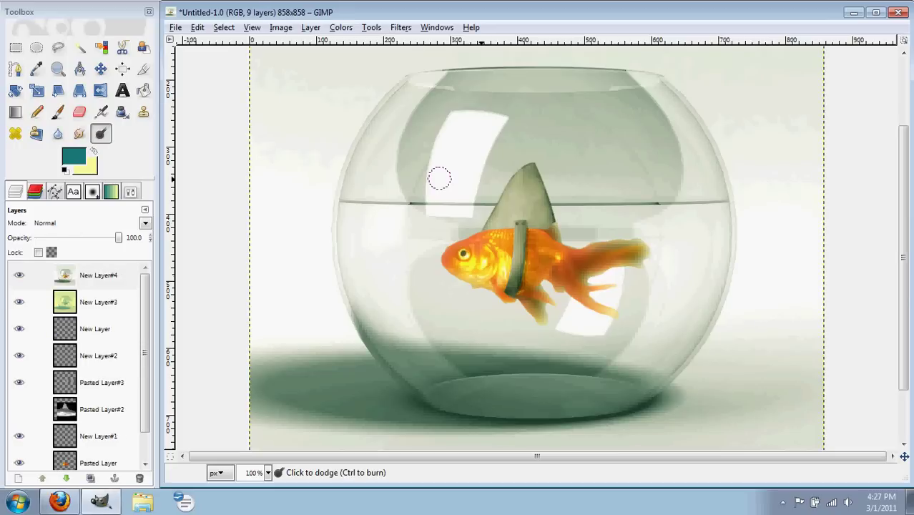
pyautogui.press('ctrl')
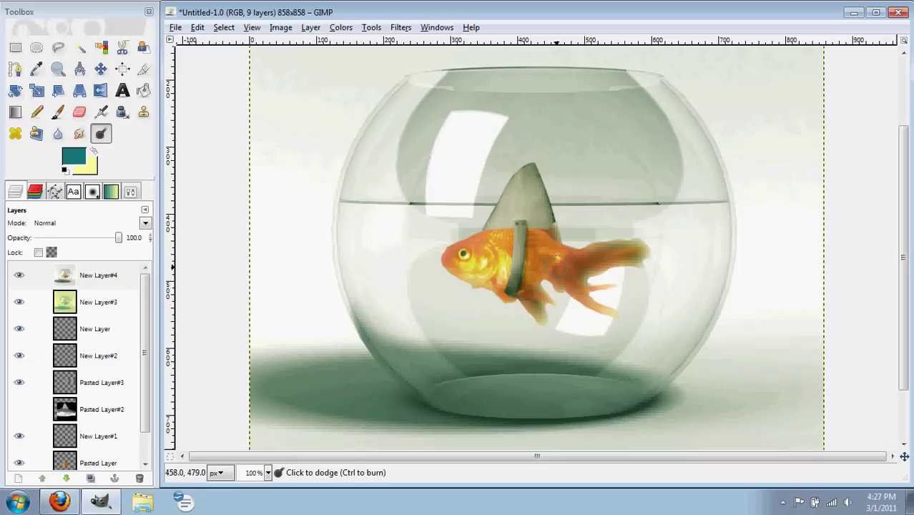
pyautogui.click(483, 265)
pyautogui.click(340, 27)
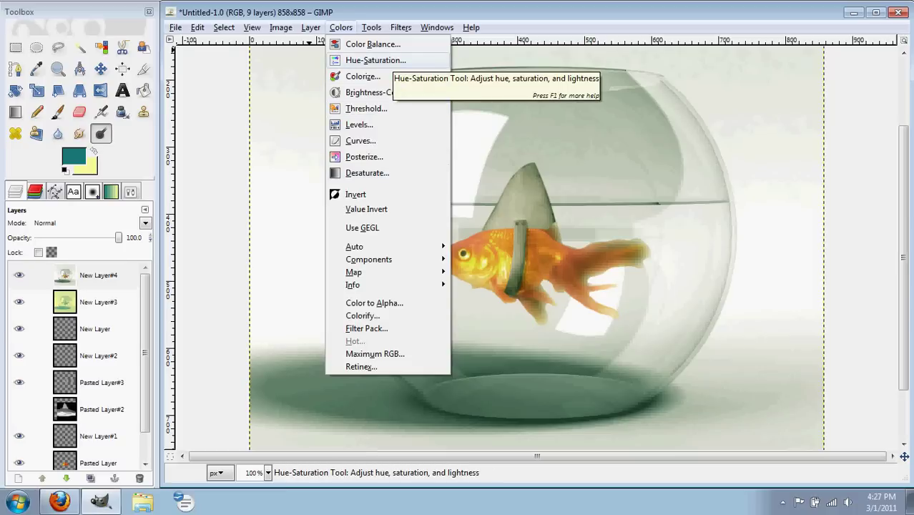
pyautogui.press('Escape')
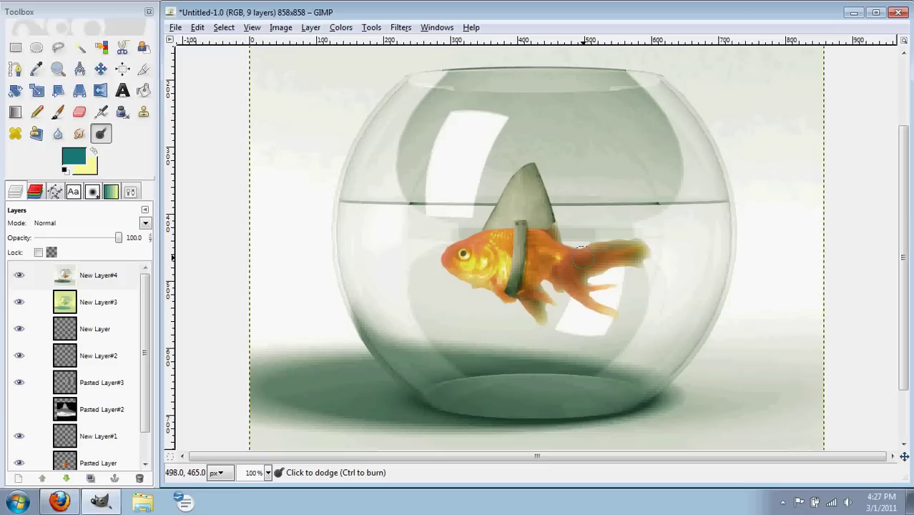
pyautogui.press('ctrl')
pyautogui.press('-')
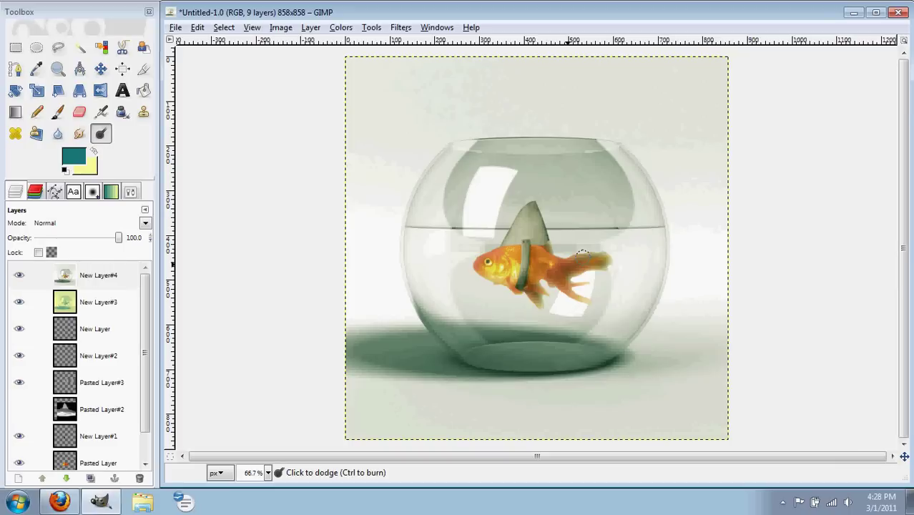
# - Activate Rectangle Select for the waterline at the shark fin and turn off its fixed aspect ratio
pyautogui.press('ctrl')
pyautogui.scroll(2, 511, 129)
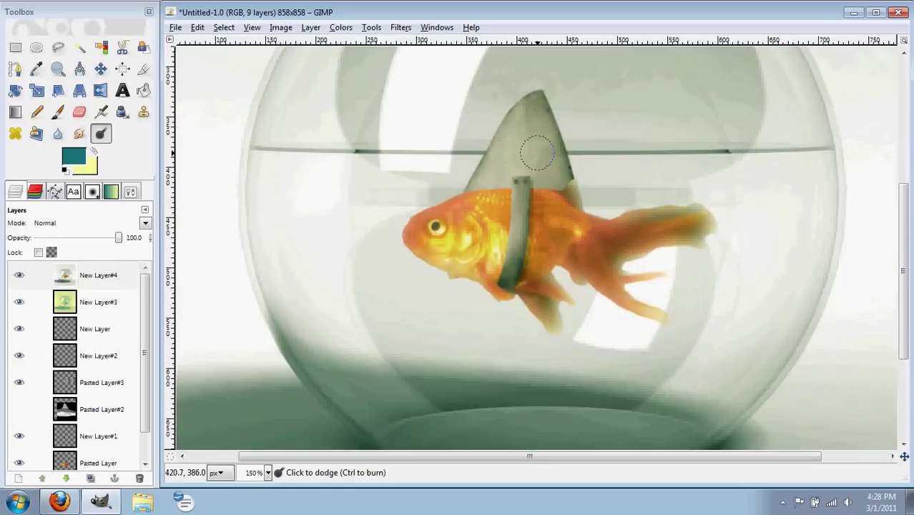
pyautogui.scroll(2, 537, 153)
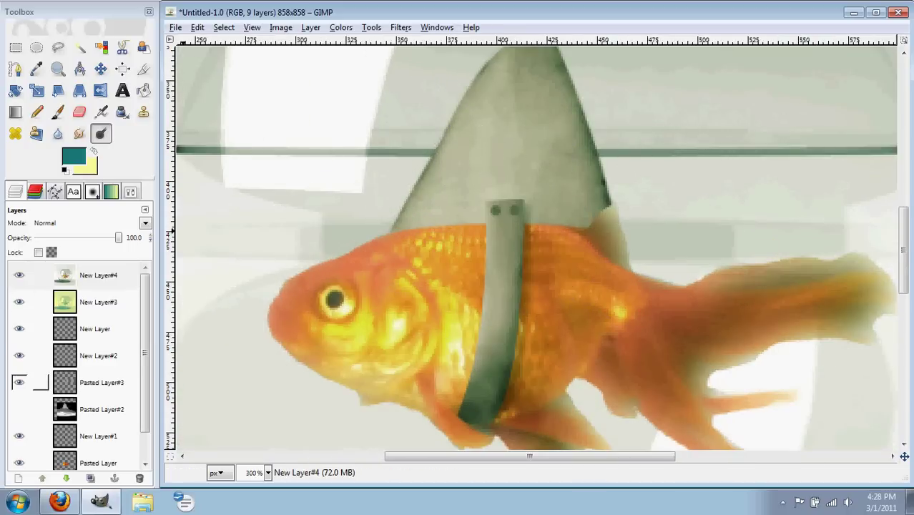
pyautogui.click(15, 47)
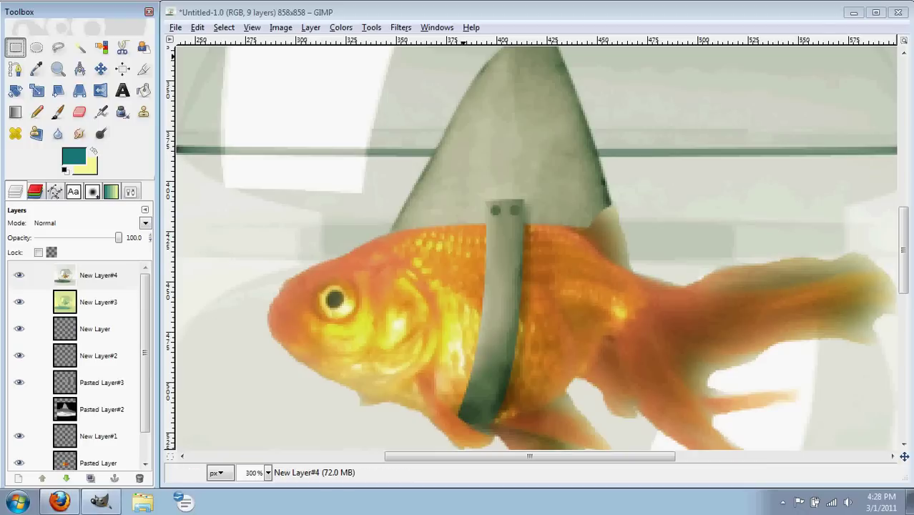
pyautogui.scroll(3, 496, 98)
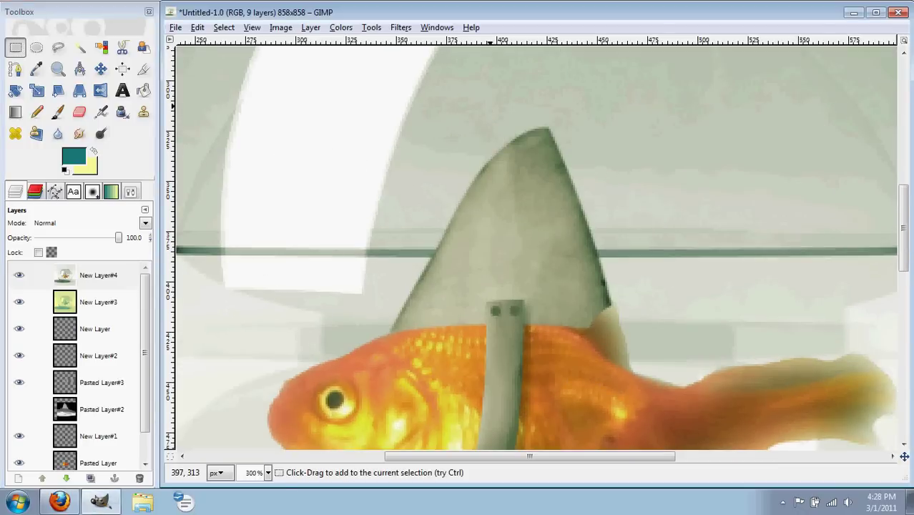
pyautogui.press('+')
pyautogui.press('+')
pyautogui.scroll(-1, 490, 106)
pyautogui.click(37, 47)
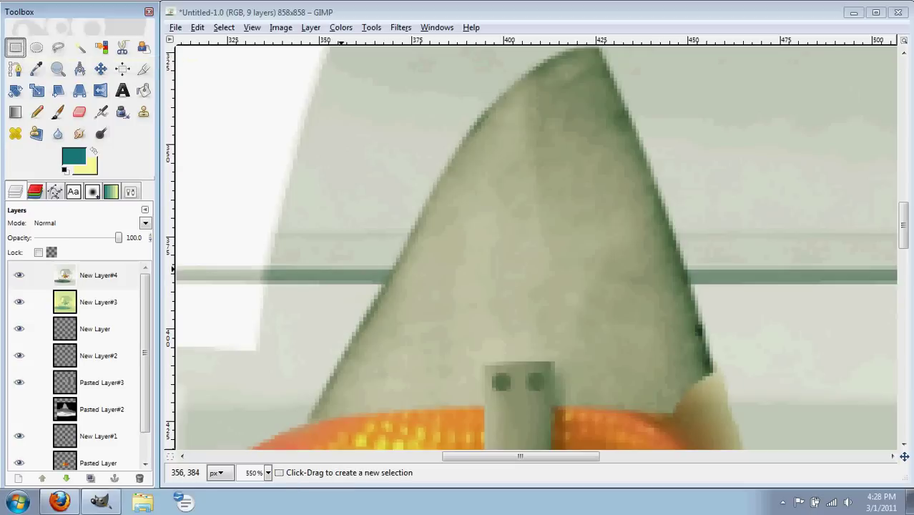
pyautogui.moveTo(381, 266); pyautogui.dragTo(477, 364)
pyautogui.moveTo(477, 299); pyautogui.dragTo(477, 299)
pyautogui.click(131, 191)
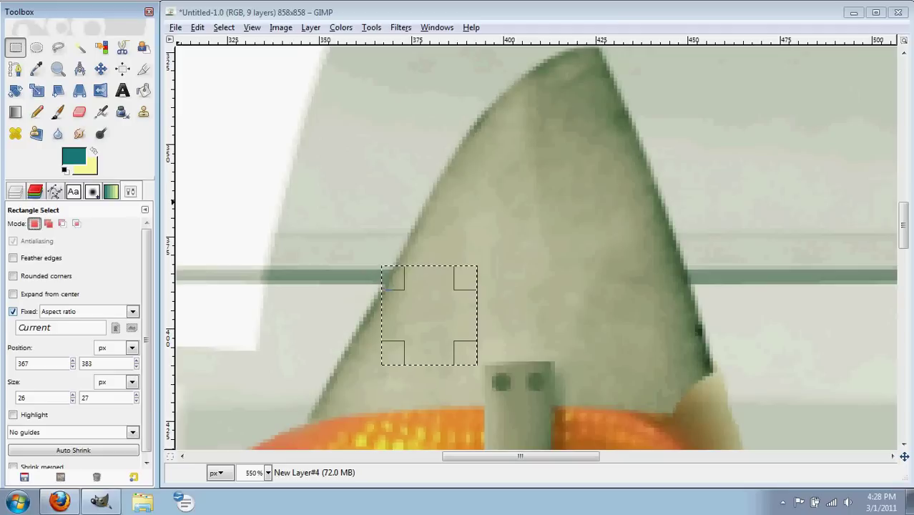
pyautogui.click(13, 311)
pyautogui.click(381, 306)
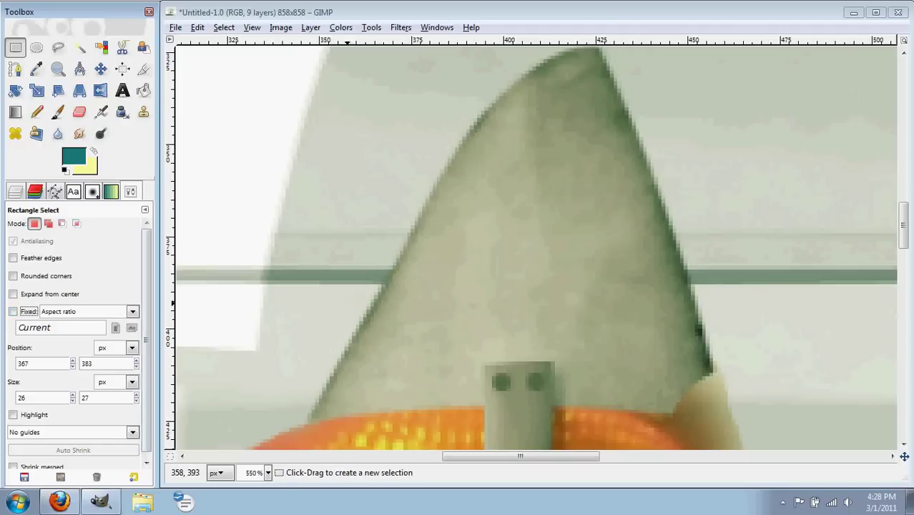
# - Select a thin strip about 98 by 5 px across the shark fin, level with the waterline
pyautogui.moveTo(388, 271); pyautogui.dragTo(739, 285)
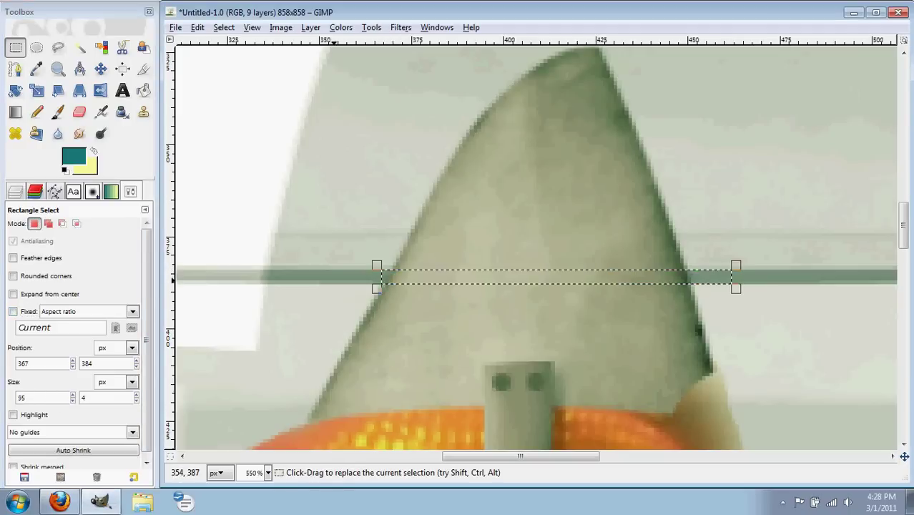
pyautogui.moveTo(377, 276); pyautogui.dragTo(357, 277)
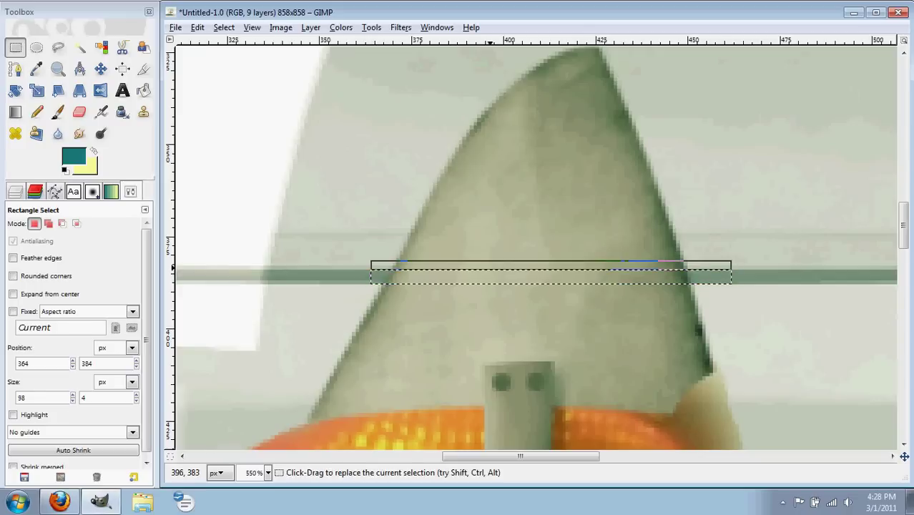
pyautogui.moveTo(483, 262); pyautogui.dragTo(483, 257)
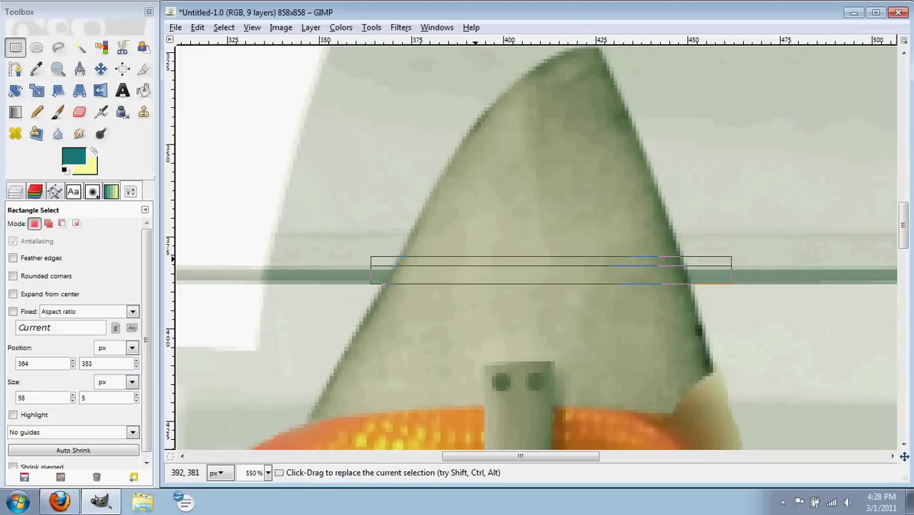
pyautogui.press('Return')
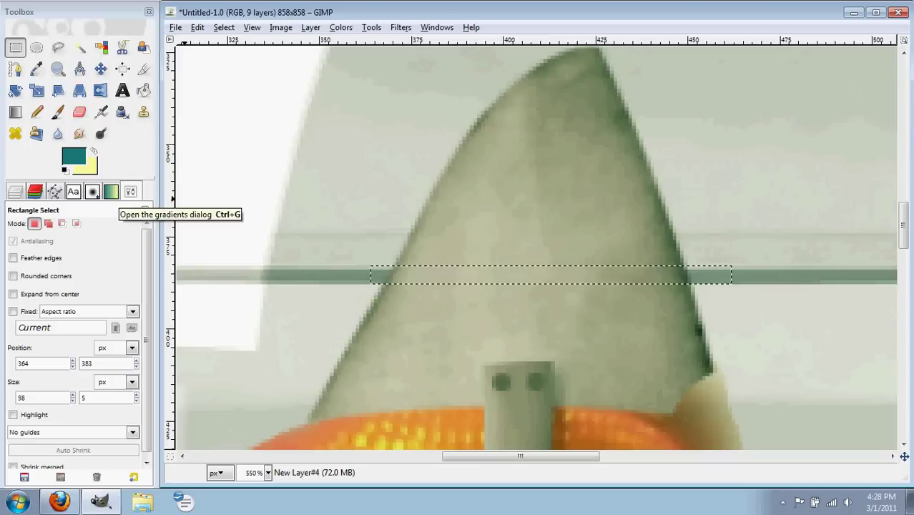
pyautogui.hotkey('ctrl', 'shift', 'a')
pyautogui.press('ctrl')
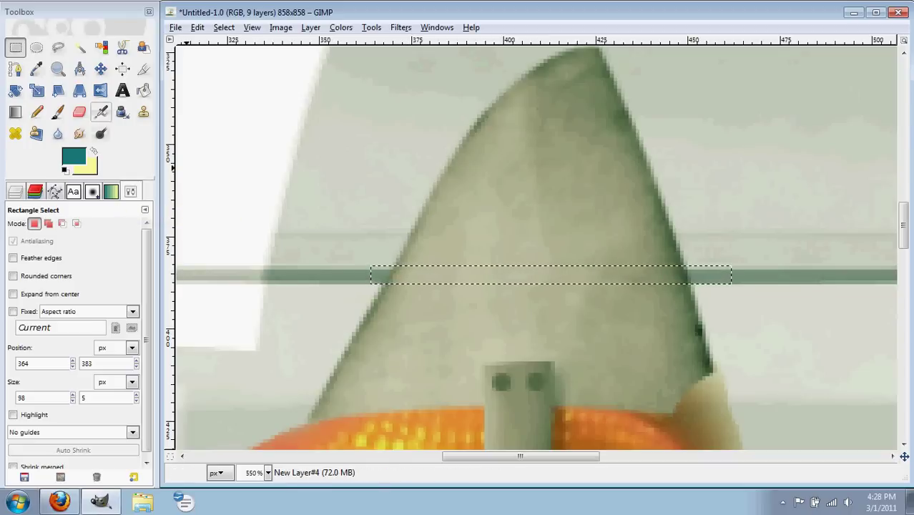
# - Sample the waterline's grey-green, 79957d, as the foreground colour
pyautogui.click(74, 157)
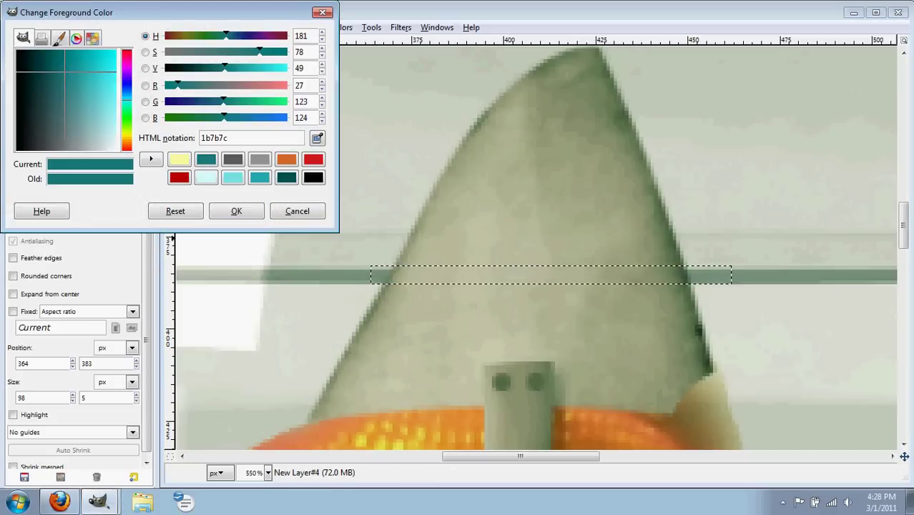
pyautogui.click(355, 276)
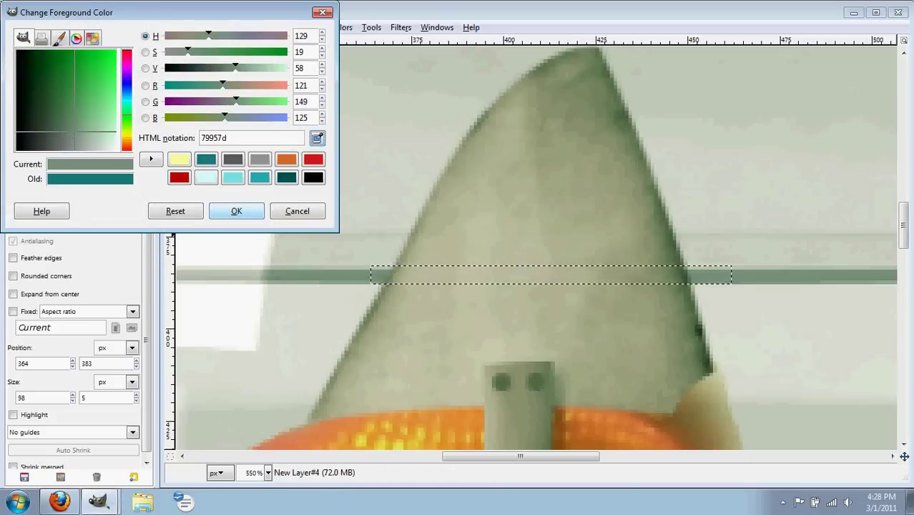
pyautogui.press('Return')
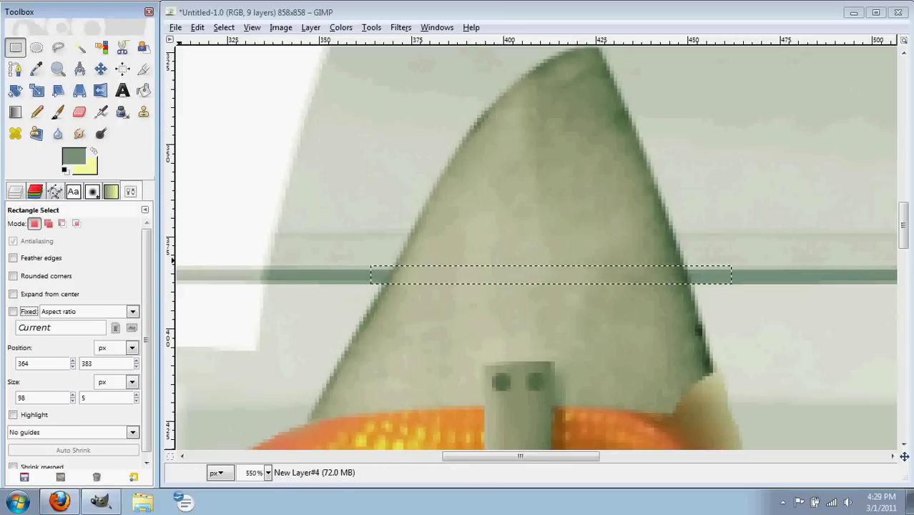
# - Add a new transparent top layer, fill the selected strip with the foreground colour, and clear the selection
pyautogui.click(15, 191)
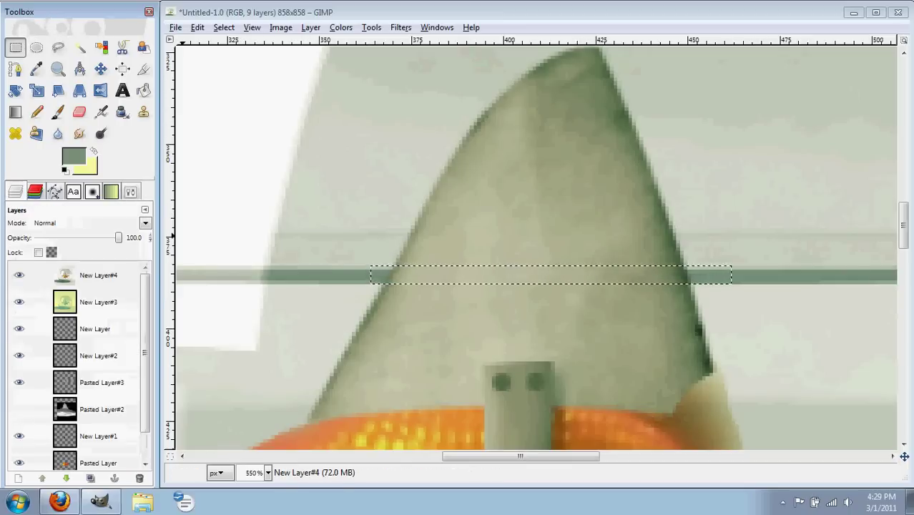
pyautogui.hotkey('shift', 'ctrl', 'n')
pyautogui.press('Return')
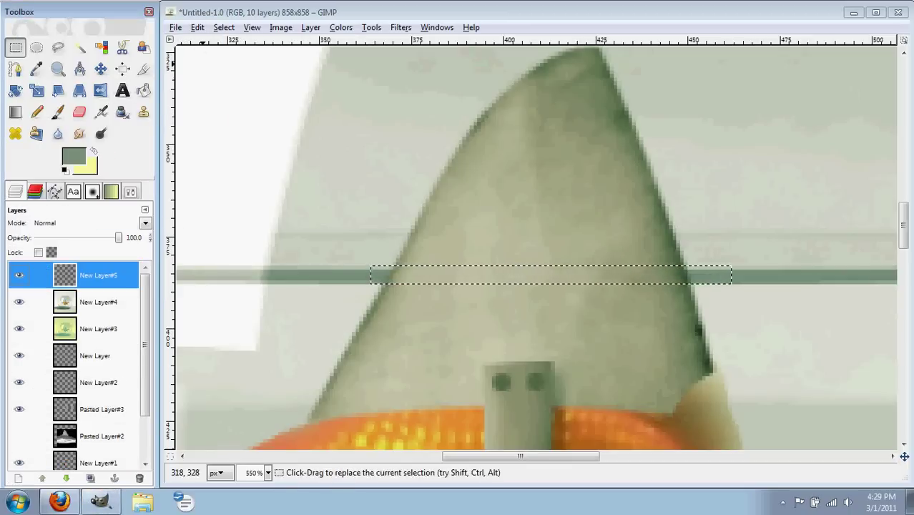
pyautogui.click(197, 27)
pyautogui.click(237, 221)
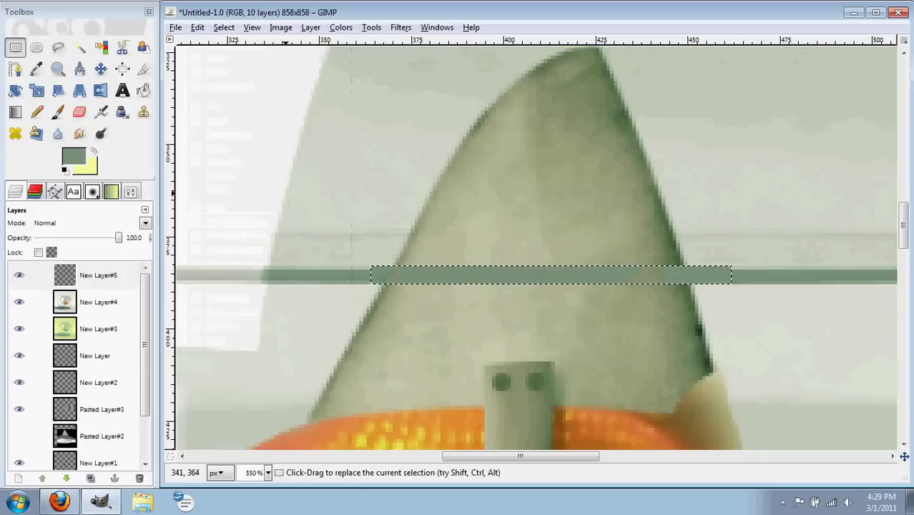
pyautogui.hotkey('shift', 'ctrl', 'a')
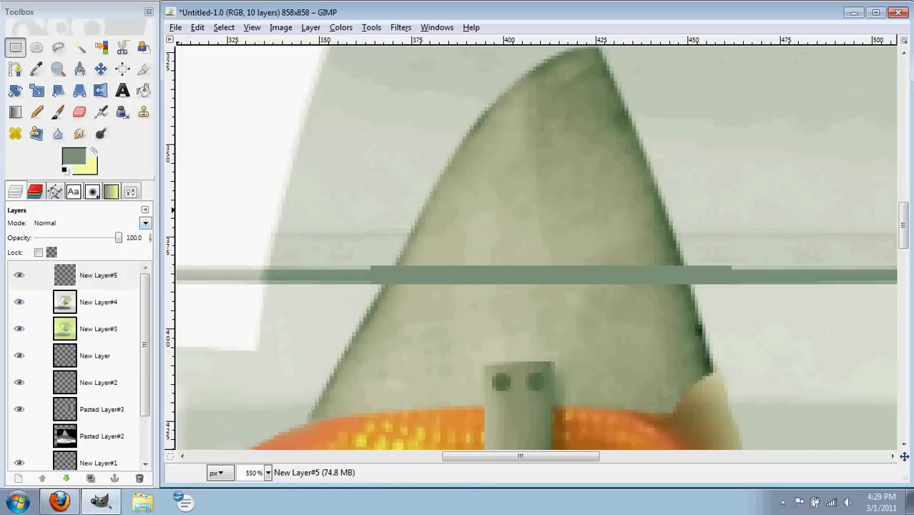
# - Erase the excess edges of the waterline strip across the shark fin with the Circle Fuzzy (19) Eraser at scale 0.38
pyautogui.click(79, 112)
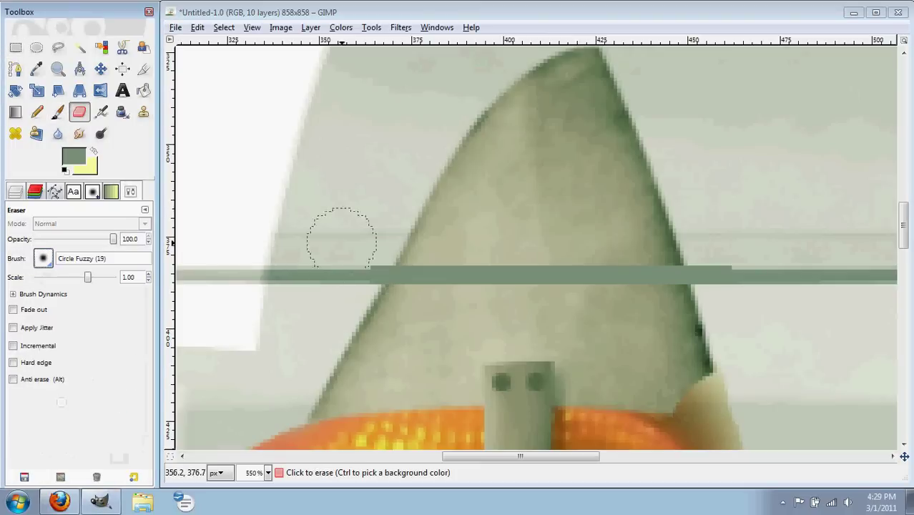
pyautogui.moveTo(87, 277); pyautogui.dragTo(76, 277)
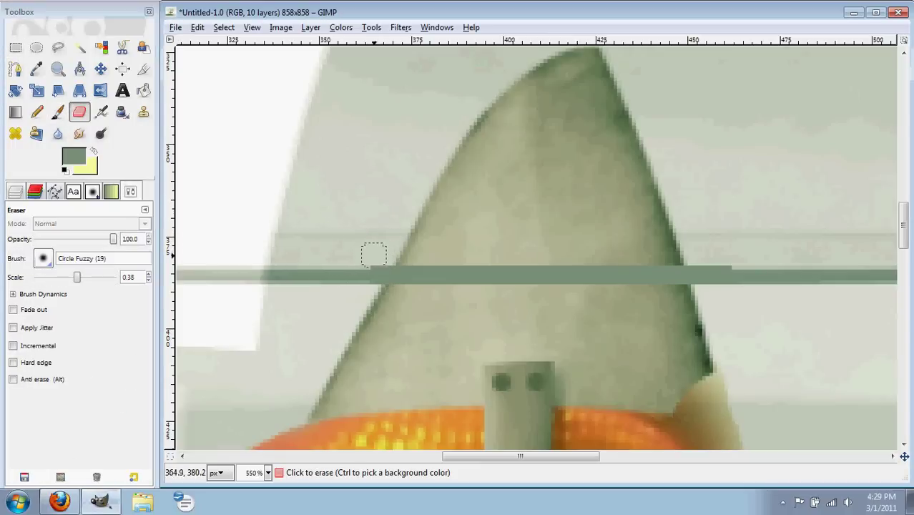
pyautogui.moveTo(379, 255)
pyautogui.mouseDown()
pyautogui.moveTo(584, 259)
pyautogui.moveTo(561, 259)
pyautogui.mouseUp()
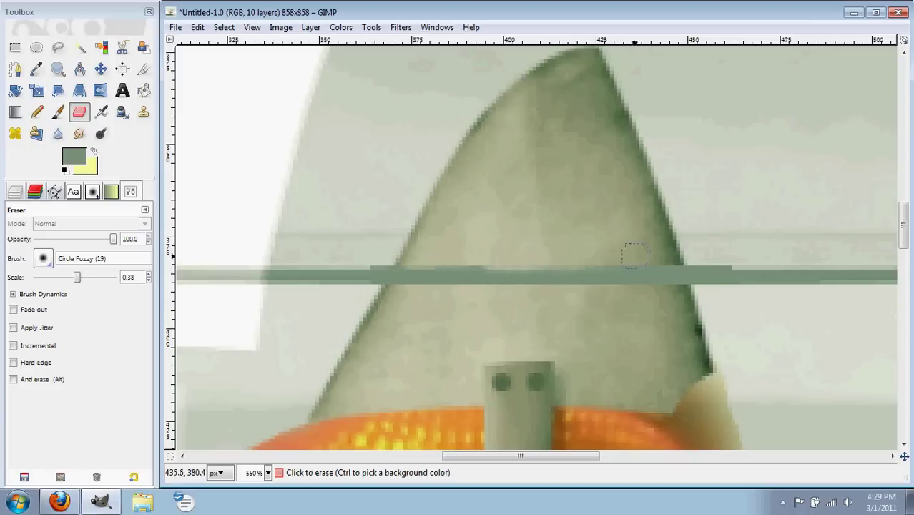
pyautogui.moveTo(656, 254)
pyautogui.mouseDown()
pyautogui.moveTo(725, 253)
pyautogui.moveTo(709, 258)
pyautogui.mouseUp()
pyautogui.moveTo(460, 257); pyautogui.dragTo(444, 259)
pyautogui.moveTo(375, 256); pyautogui.dragTo(351, 258)
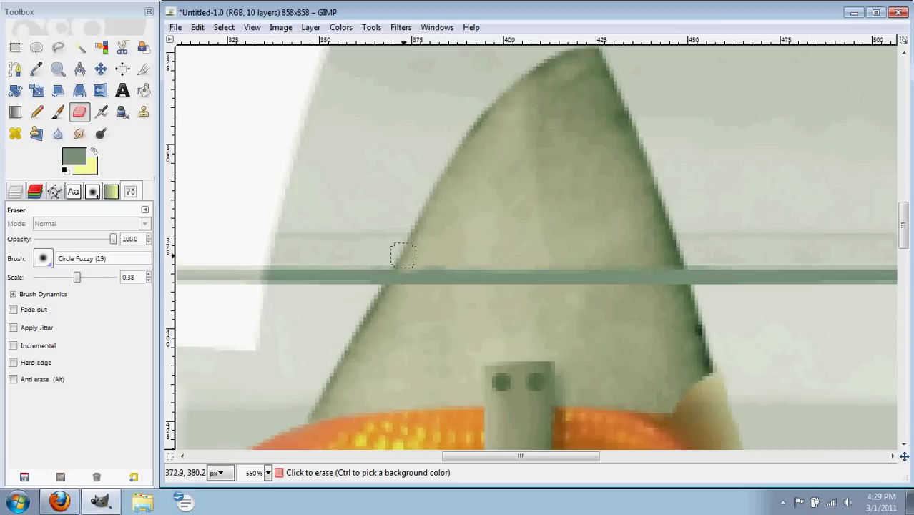
pyautogui.moveTo(419, 287); pyautogui.dragTo(402, 290)
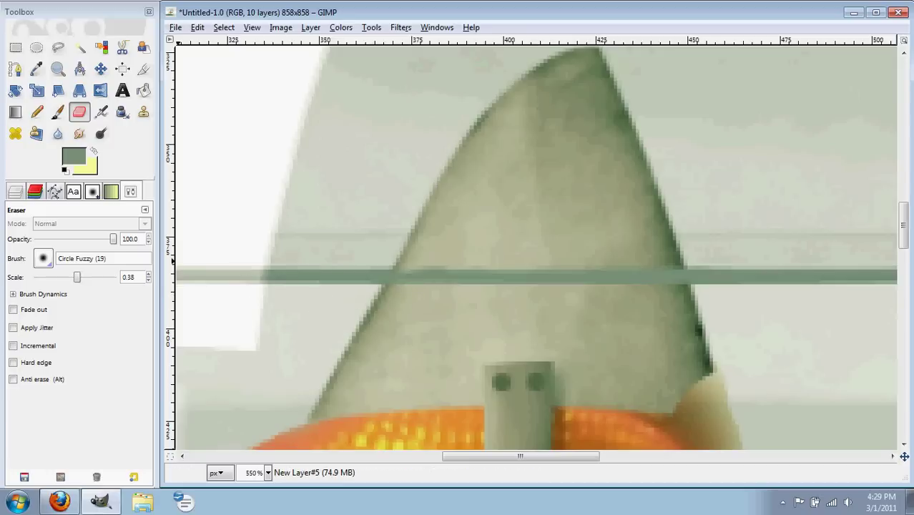
# - Activate the Dodge/Burn tool and set its type to Burn for the waterline strip
pyautogui.scroll(-1, 612, 276)
pyautogui.scroll(1, 610, 275)
pyautogui.click(100, 134)
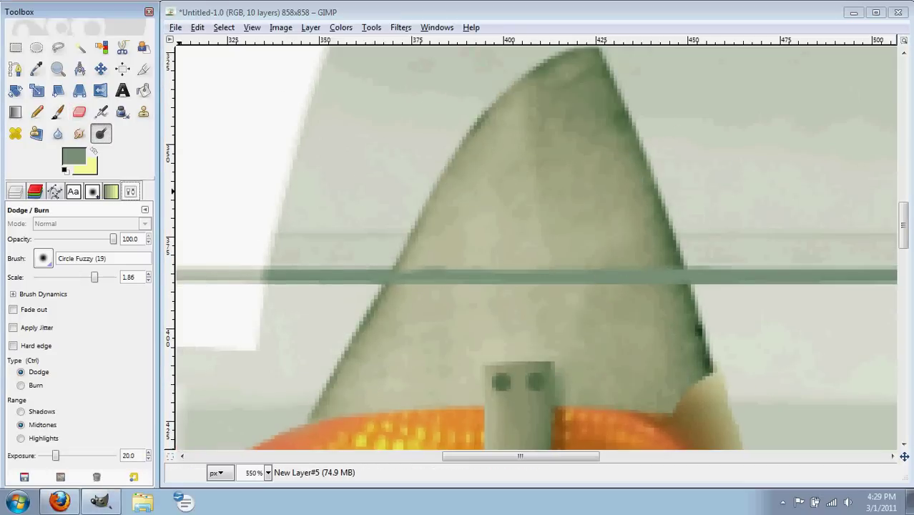
pyautogui.click(21, 385)
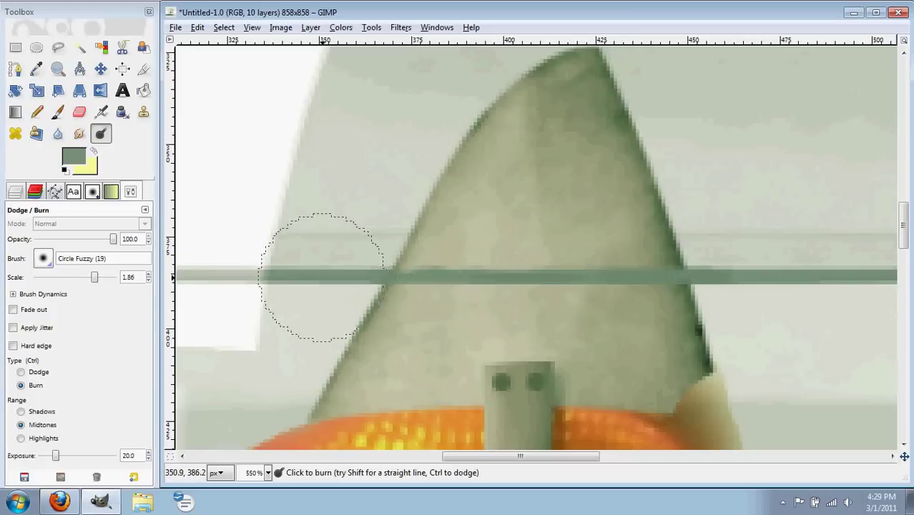
# - Examine the whole composite, checking how the waterline blends across the shark fin
pyautogui.press('-')
pyautogui.press('-')
pyautogui.press('-')
pyautogui.press('-')
pyautogui.press('-')
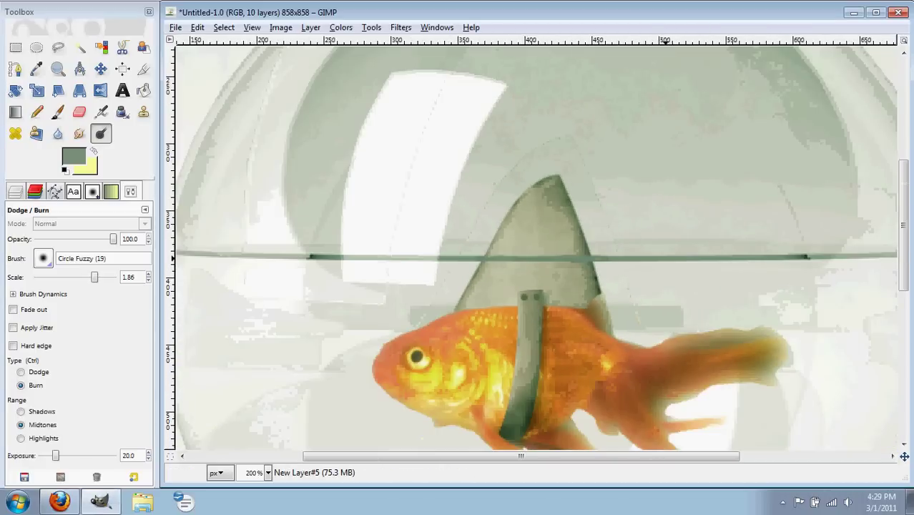
pyautogui.press('-')
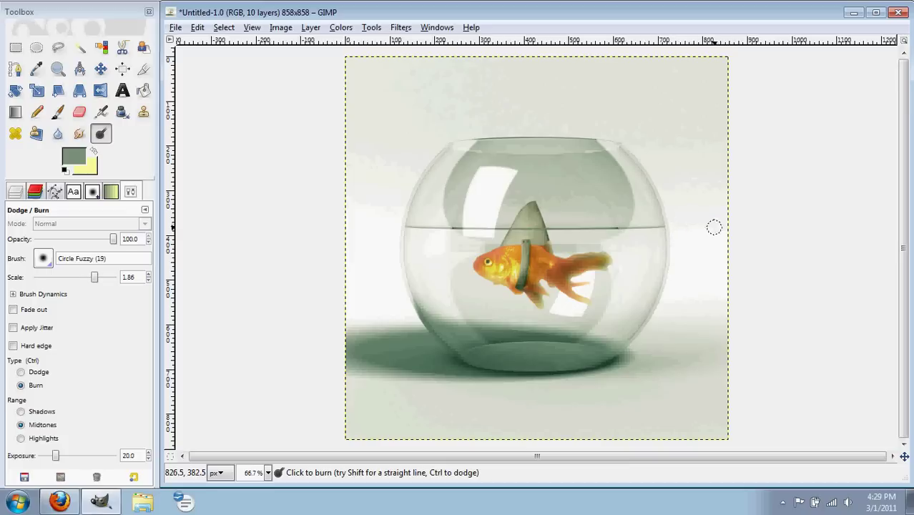
pyautogui.press('+')
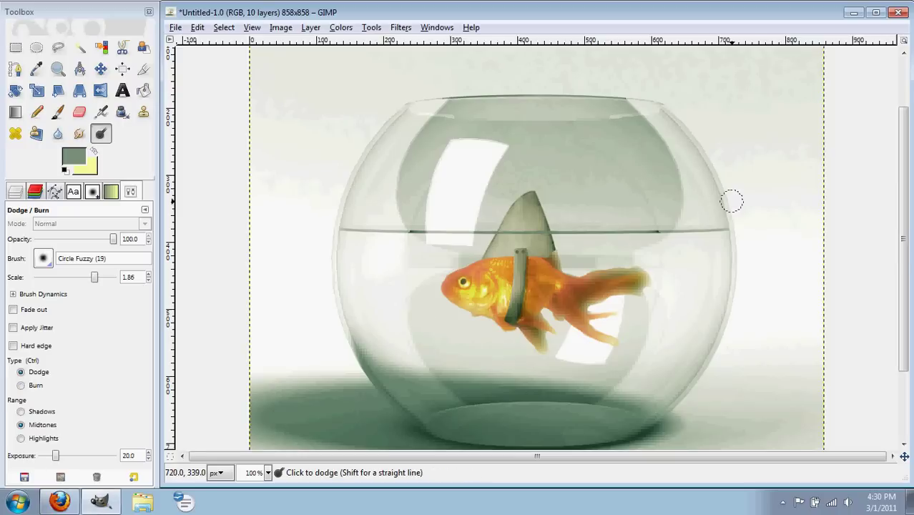
# - Undo the compositing edits step by step, back to the uncropped grey image of the empty fish bowl
pyautogui.hotkey('ctrl', 'z')
pyautogui.hotkey('ctrl', 'z')
pyautogui.hotkey('ctrl', 'z')
pyautogui.hotkey('ctrl', 'z')
pyautogui.hotkey('ctrl', 'z')
pyautogui.hotkey('ctrl', 'z')
pyautogui.hotkey('ctrl', 'z')
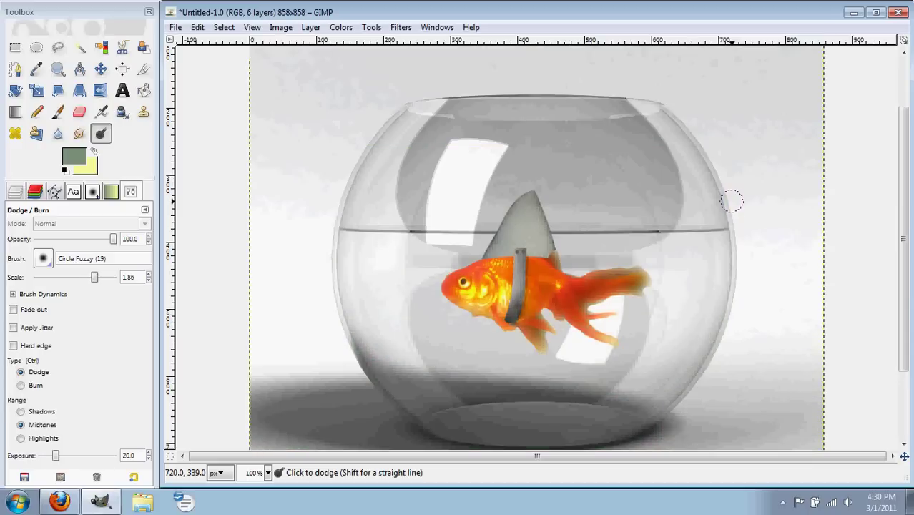
pyautogui.hotkey('ctrl', 'z')
pyautogui.hotkey('ctrl', 'z')
pyautogui.hotkey('ctrl', 'z')
pyautogui.hotkey('ctrl', 'z')
pyautogui.hotkey('ctrl', 'z')
pyautogui.hotkey('ctrl', 'z')
pyautogui.hotkey('ctrl', 'z')
pyautogui.hotkey('ctrl', 'z')
pyautogui.hotkey('ctrl', 'z')
pyautogui.hotkey('ctrl', 'z')
pyautogui.hotkey('ctrl', 'z')
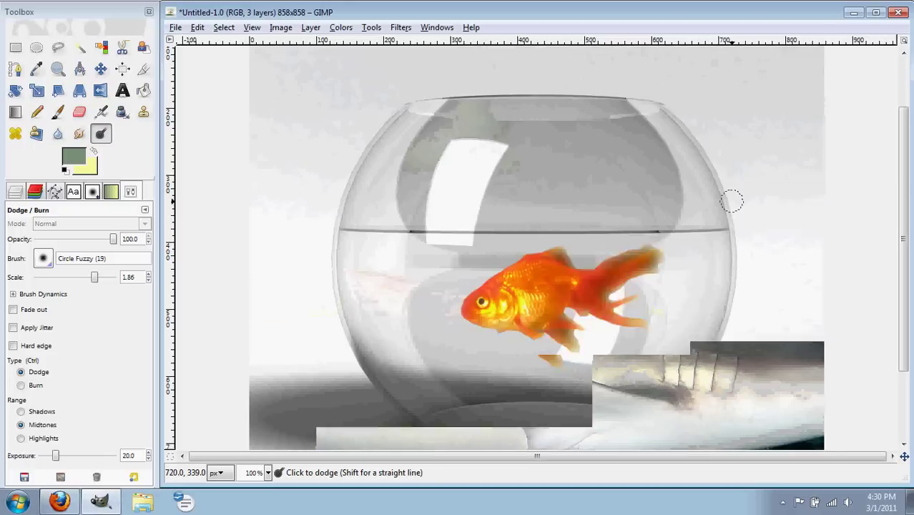
pyautogui.hotkey('ctrl', 'z')
pyautogui.hotkey('ctrl', 'z')
pyautogui.hotkey('ctrl', 'z')
pyautogui.hotkey('ctrl', 'z')
pyautogui.hotkey('ctrl', 'z')
pyautogui.hotkey('ctrl', 'z')
pyautogui.press('ctrl')
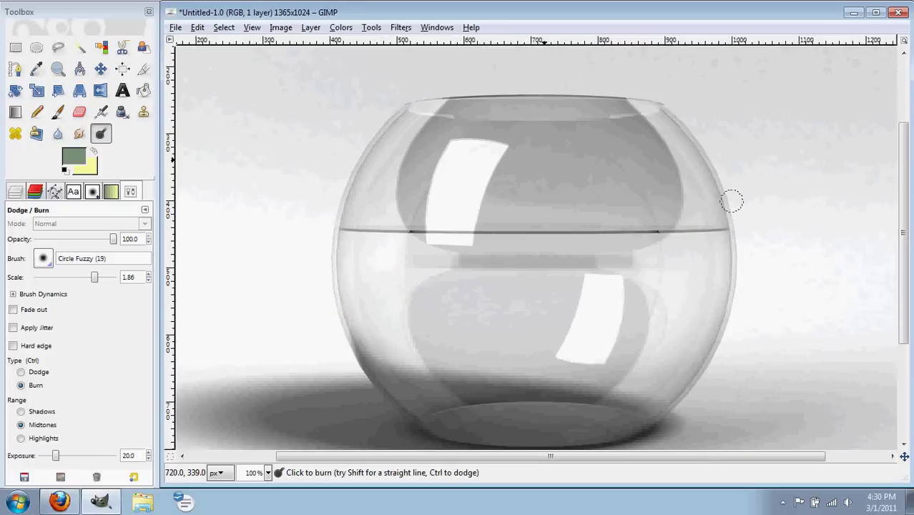
# - Redo all the undone edits, back to the colour-graded bowl with the goldfish, strapped fin and waterline strip
pyautogui.hotkey('ctrl', 'y')
pyautogui.hotkey('ctrl', 'y')
pyautogui.hotkey('ctrl', 'y')
pyautogui.hotkey('ctrl', 'y')
pyautogui.hotkey('ctrl', 'y')
pyautogui.hotkey('ctrl', 'y')
pyautogui.hotkey('ctrl', 'y')
pyautogui.hotkey('ctrl', 'y')
pyautogui.hotkey('ctrl', 'y')
pyautogui.hotkey('ctrl', 'y')
pyautogui.hotkey('ctrl', 'y')
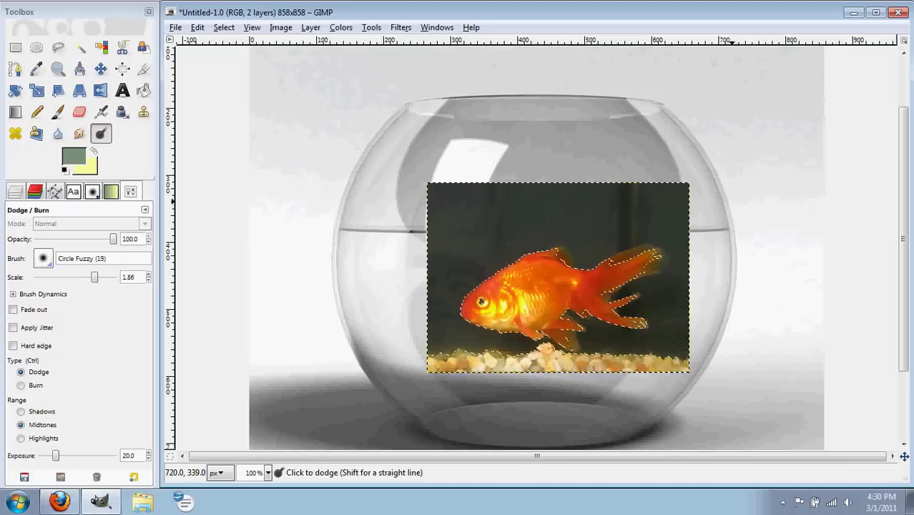
pyautogui.hotkey('ctrl', 'y')
pyautogui.hotkey('ctrl', 'y')
pyautogui.hotkey('ctrl', 'y')
pyautogui.hotkey('ctrl', 'y')
pyautogui.hotkey('ctrl', 'y')
pyautogui.hotkey('ctrl', 'y')
pyautogui.hotkey('ctrl', 'y')
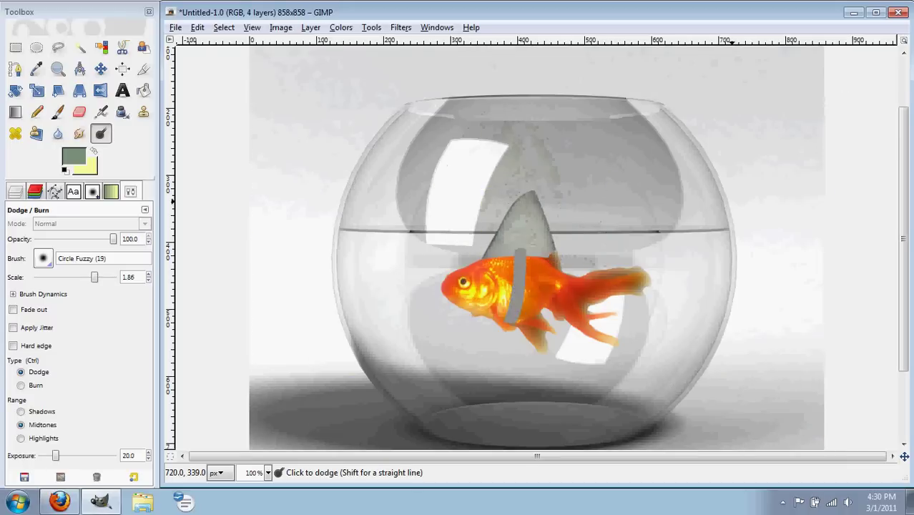
pyautogui.hotkey('ctrl', 'y')
pyautogui.hotkey('ctrl', 'y')
pyautogui.hotkey('ctrl', 'y')
pyautogui.hotkey('ctrl', 'y')
pyautogui.hotkey('ctrl', 'y')
pyautogui.hotkey('ctrl', 'y')
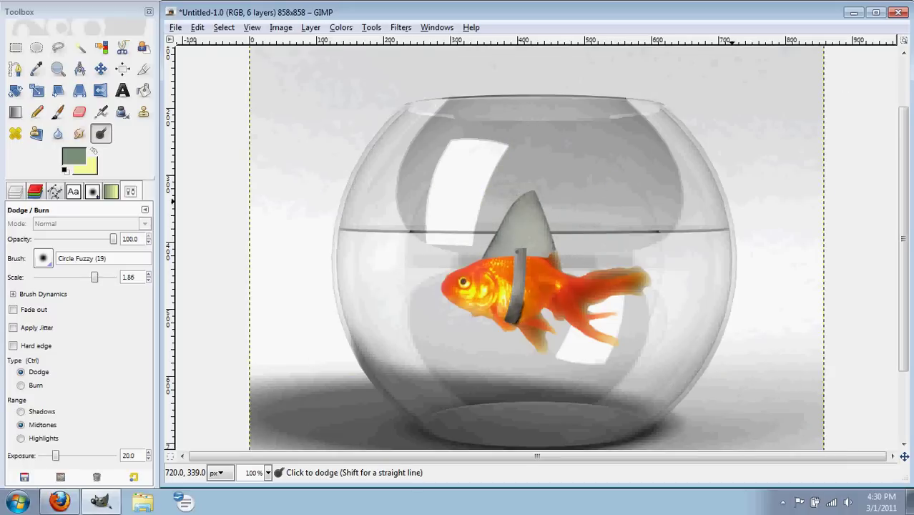
pyautogui.hotkey('ctrl', 'y')
pyautogui.hotkey('ctrl', 'y')
pyautogui.hotkey('ctrl', 'y')
pyautogui.hotkey('ctrl', 'y')
pyautogui.hotkey('ctrl', 'y')
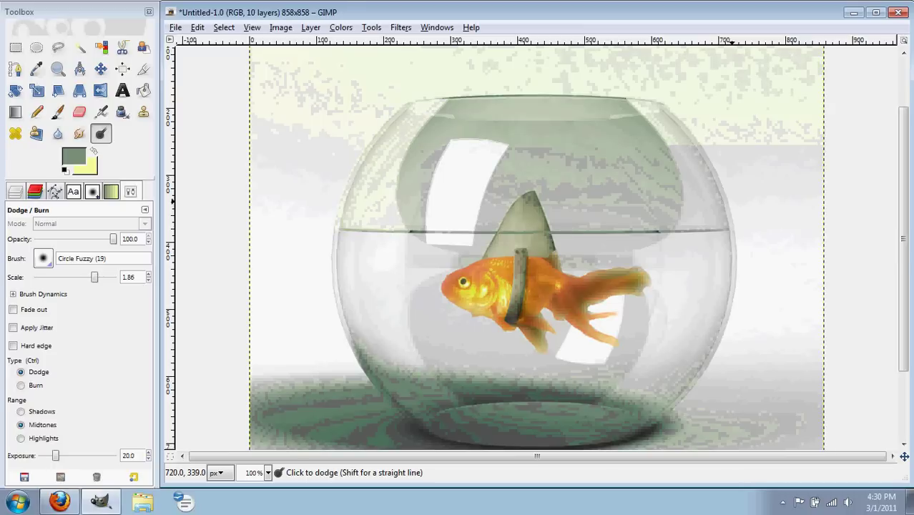
pyautogui.press('ctrl')
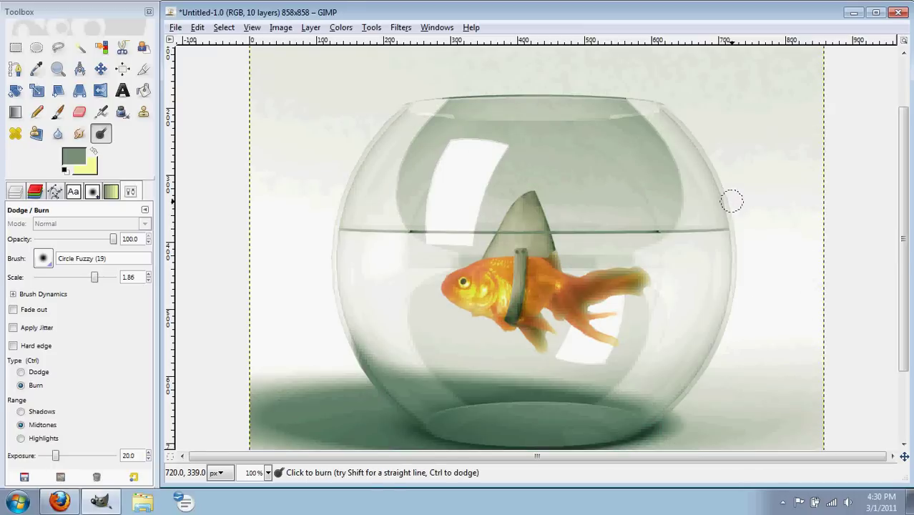
pyautogui.press('-')
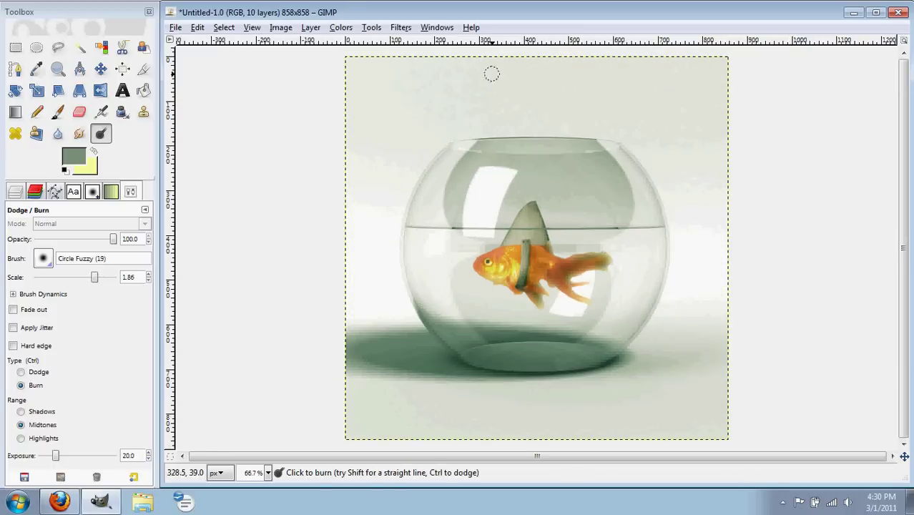